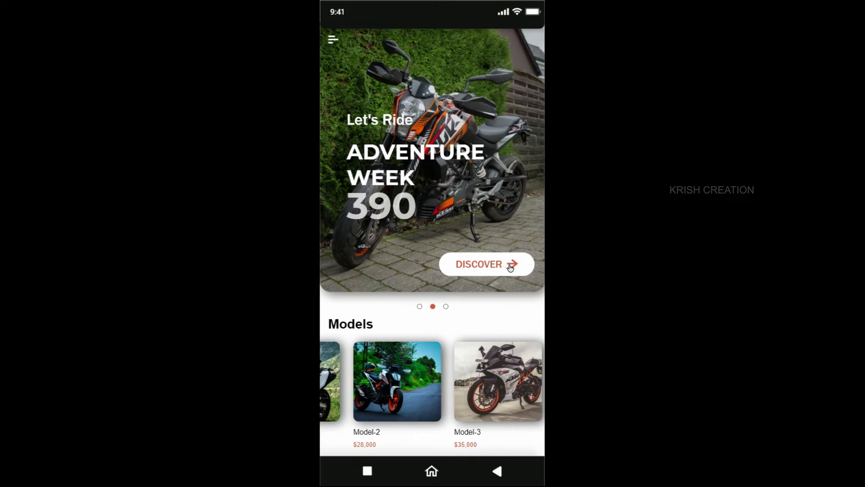
Preview the finished prototype by following its Discover link, scrolling the feed vertically and swiping the profile row horizontally.
click(502, 266)
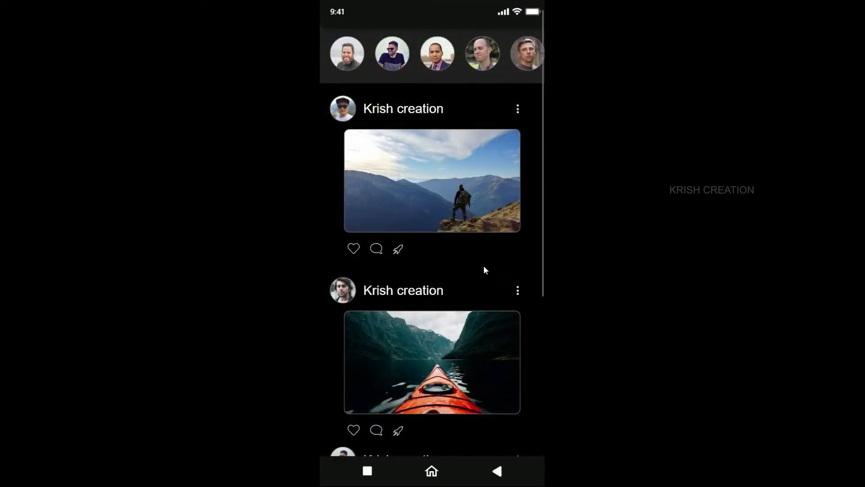
scroll(482, 266, down, 5)
scroll(481, 275, up, 5)
drag(486, 62, 507, 60)
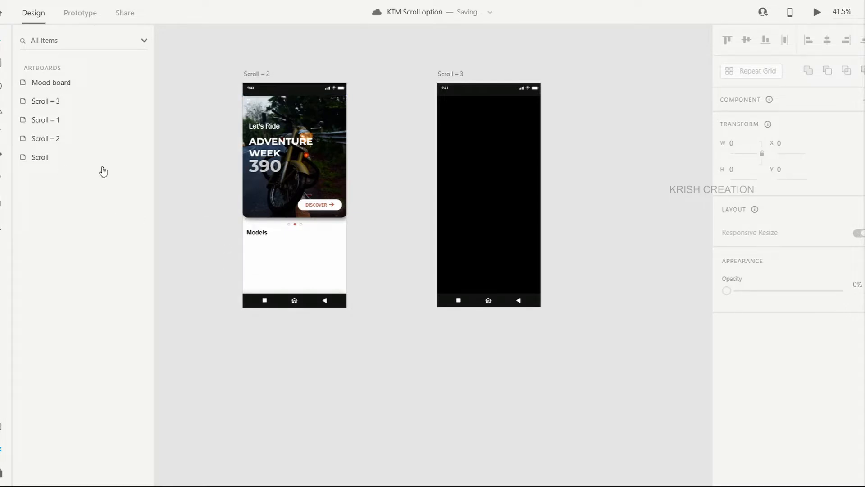
Draw a square about 101 by 101 below the Models heading on Scroll – 2 and round its corners to about 23.
click(2, 68)
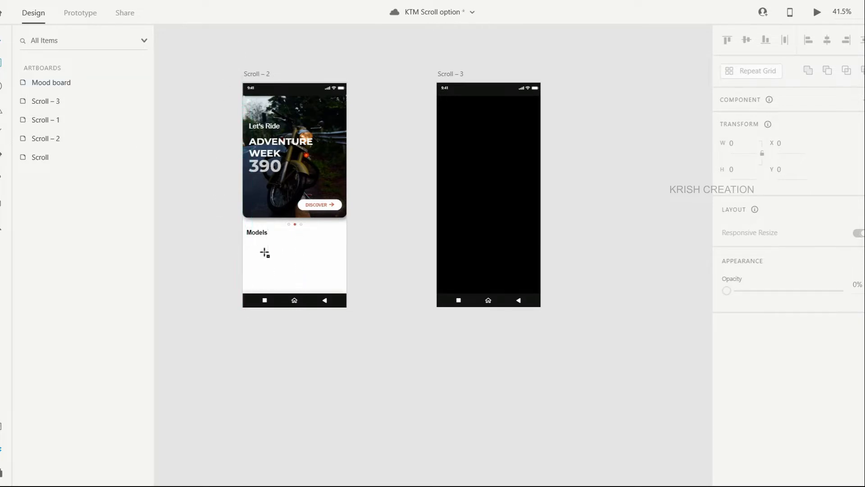
scroll(265, 253, up, 3)
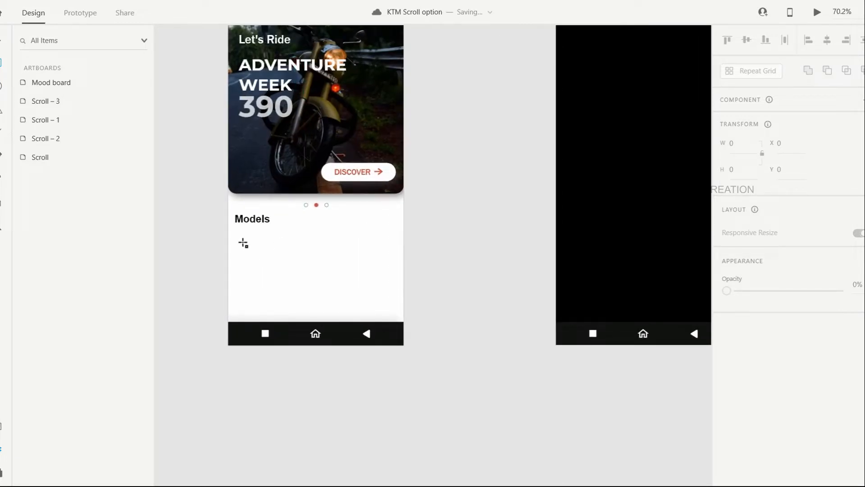
drag(243, 242, 285, 296)
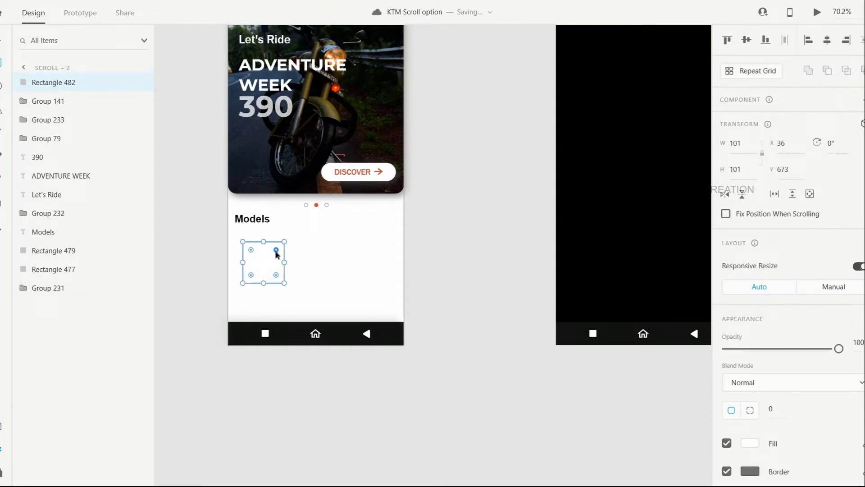
drag(275, 251, 265, 254)
click(2, 44)
click(227, 206)
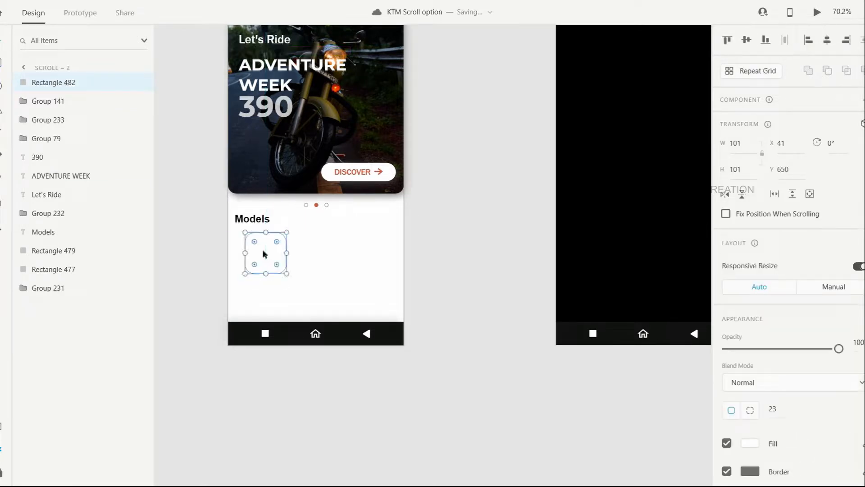
click(341, 287)
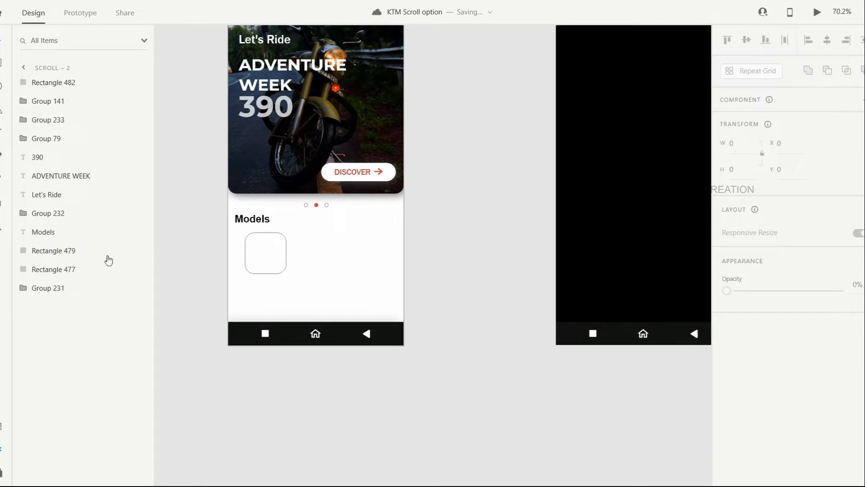
Add a text label reading "model-1" below the rounded square and set its fill to black.
drag(248, 287, 283, 296)
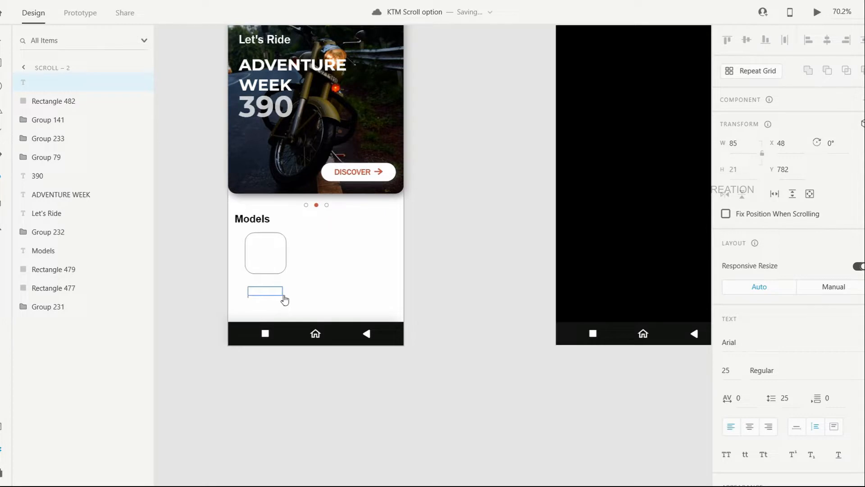
text(model)
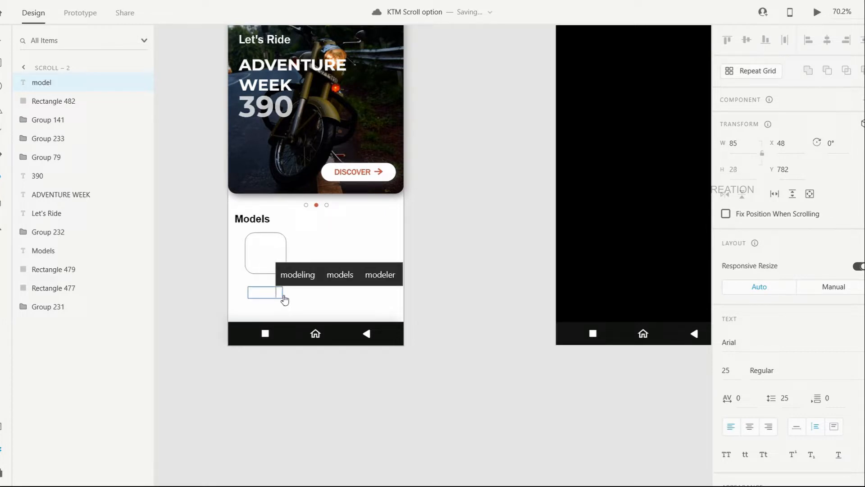
key(Return)
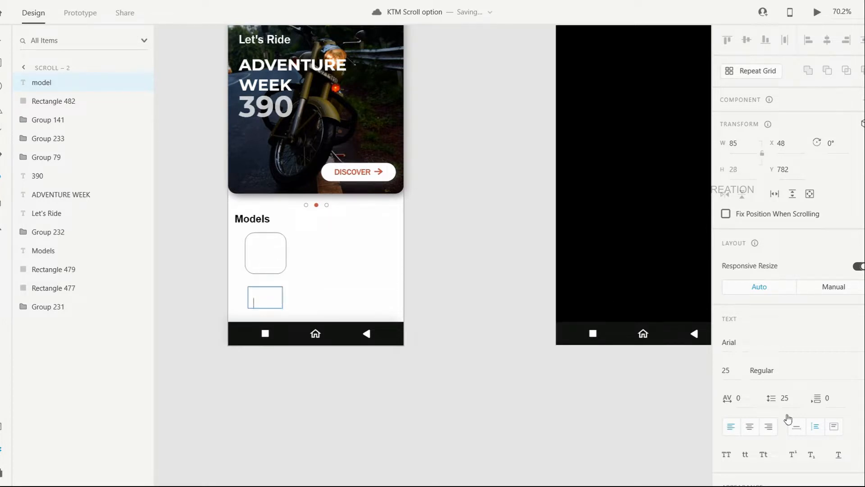
scroll(788, 419, down, 6)
click(327, 308)
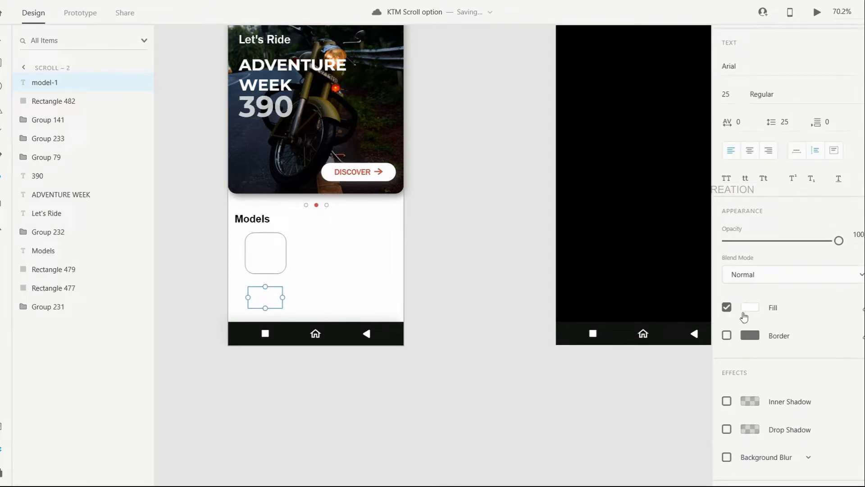
click(746, 310)
drag(586, 321, 459, 392)
click(234, 366)
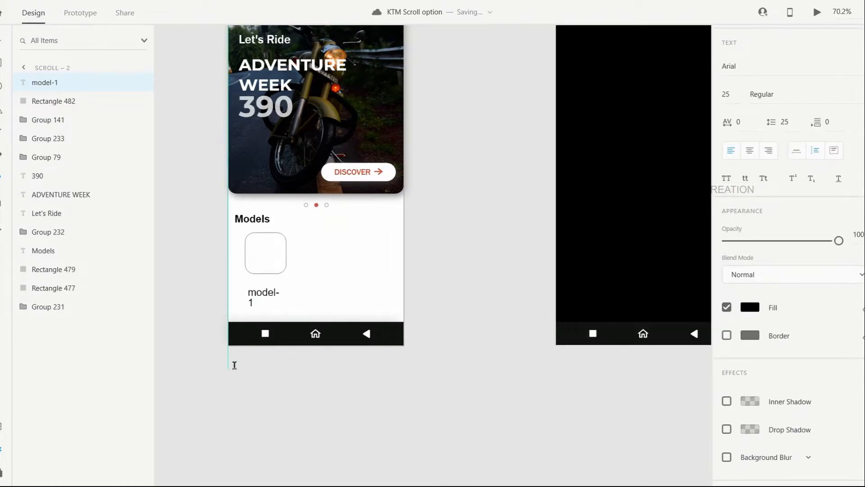
Capitalize the label to read "Model-1" and widen its text box so it fits one line beneath the square.
click(258, 294)
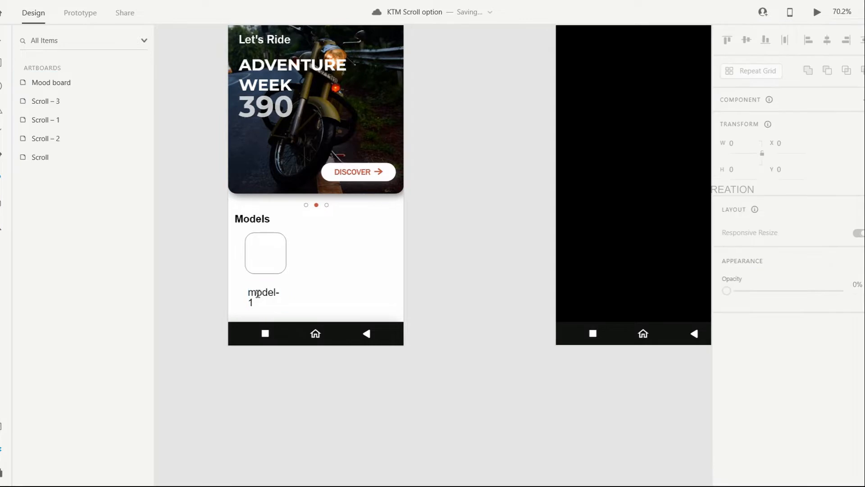
double_click(258, 295)
click(258, 294)
key(BackSpace)
text(M)
click(298, 298)
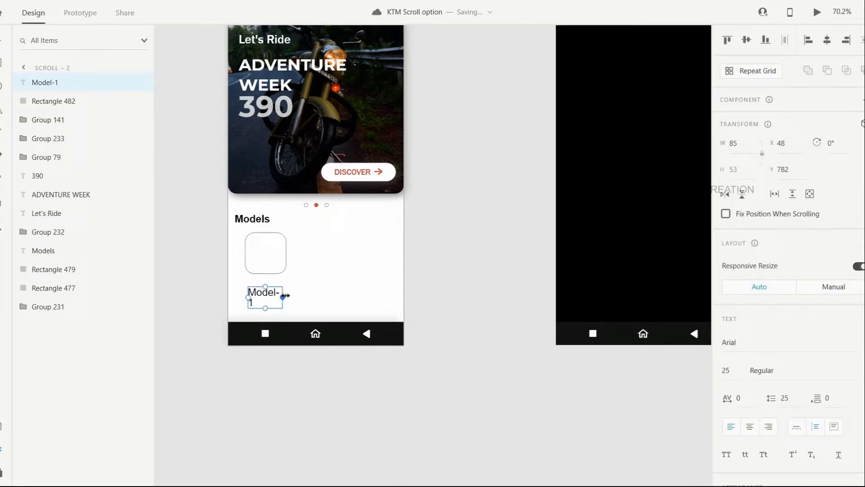
drag(283, 296, 262, 291)
Set the Model-1 label's font size to 20.
click(727, 369)
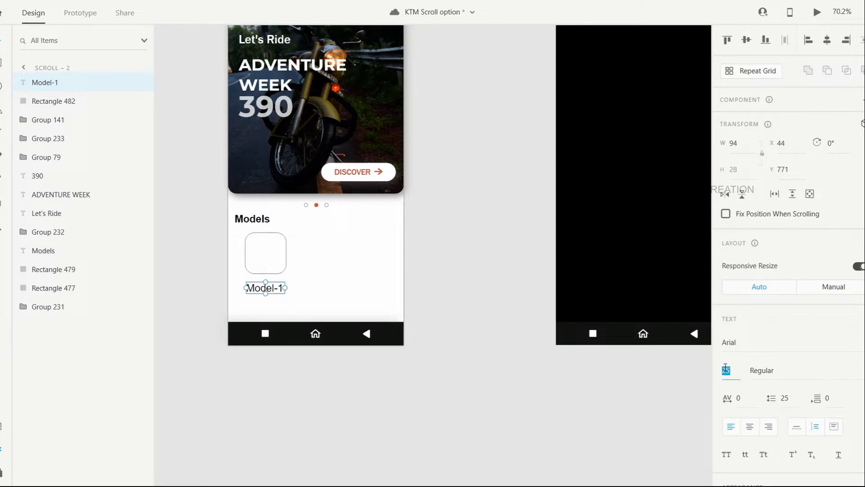
text(15)
key(Return)
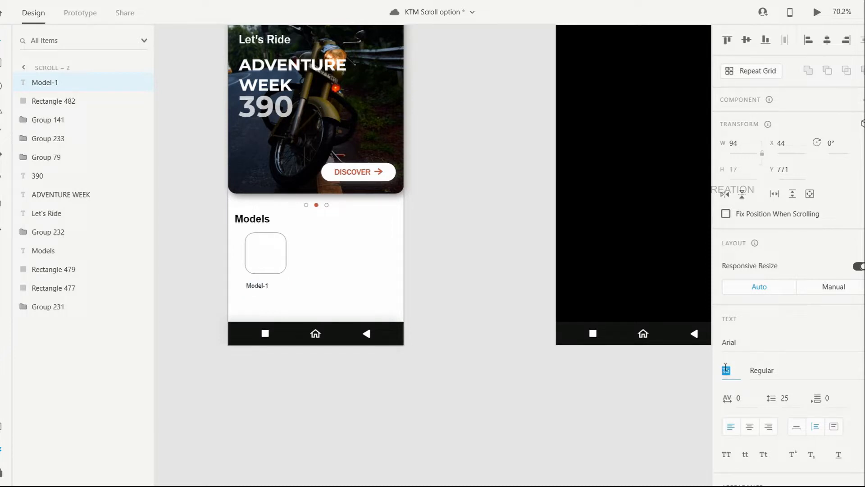
text(18)
key(Return)
key(Up)
click(285, 290)
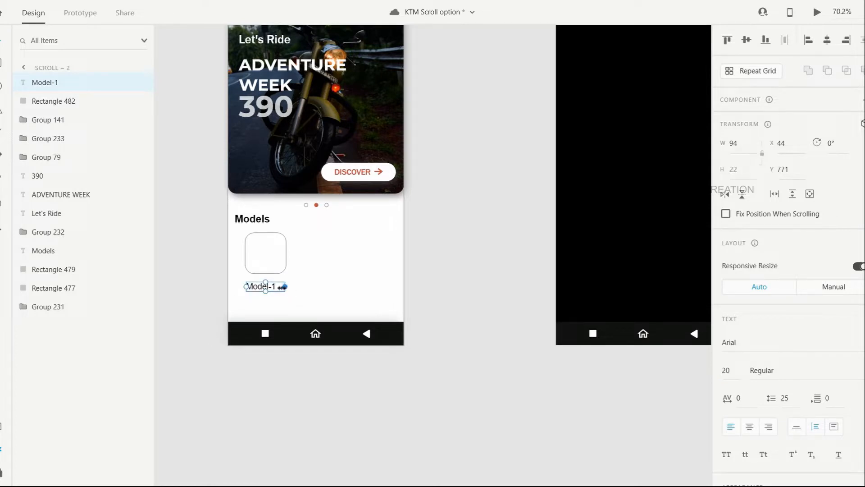
Narrow the Model-1 label, duplicate it directly below and change the copy's text to "$25000".
drag(283, 287, 269, 301)
key(ctrl+d)
double_click(269, 301)
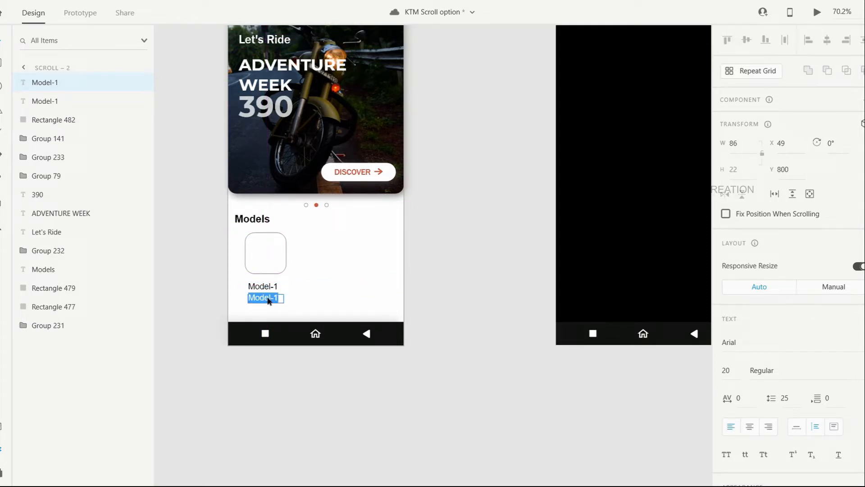
text($25000)
key(Escape)
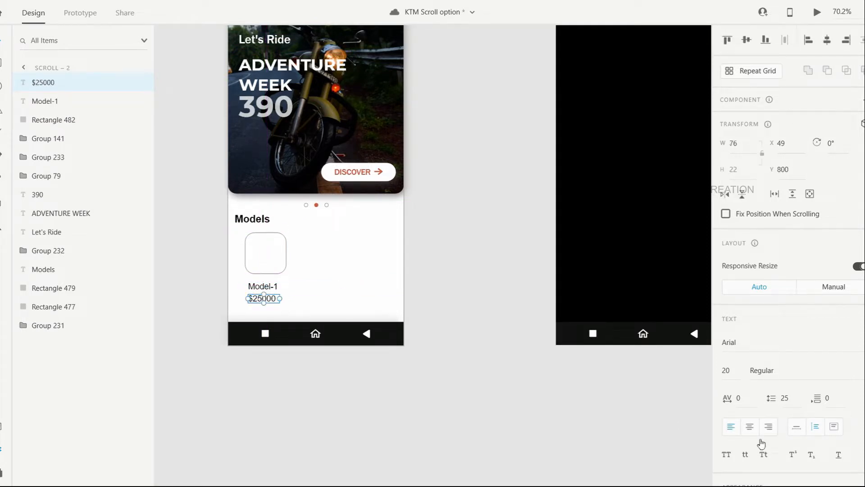
Set the $25000 price text's fill color to red #F10E0E.
scroll(759, 440, down, 6)
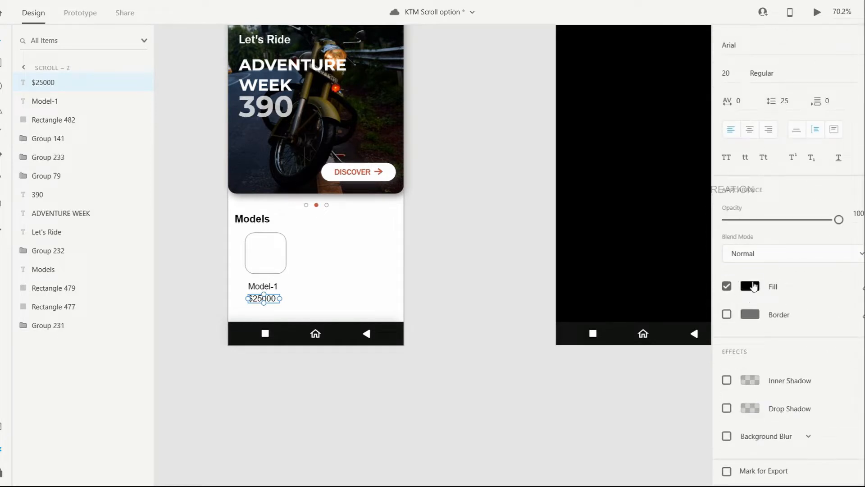
click(752, 288)
click(675, 208)
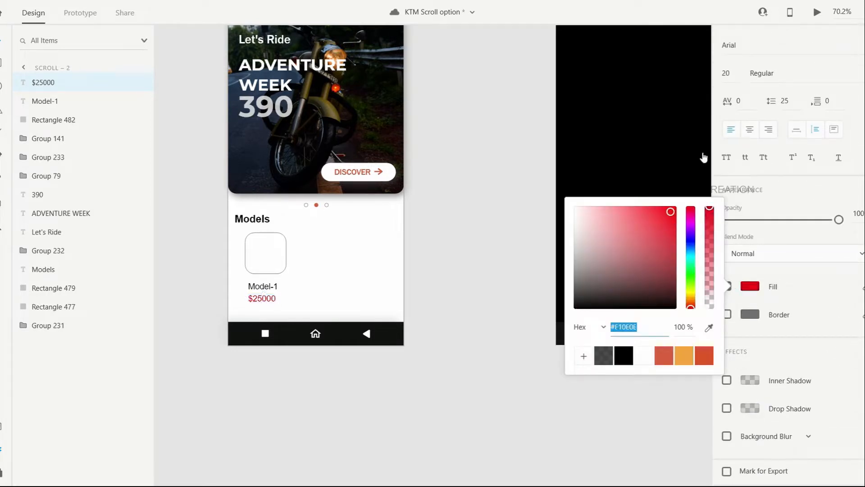
click(485, 313)
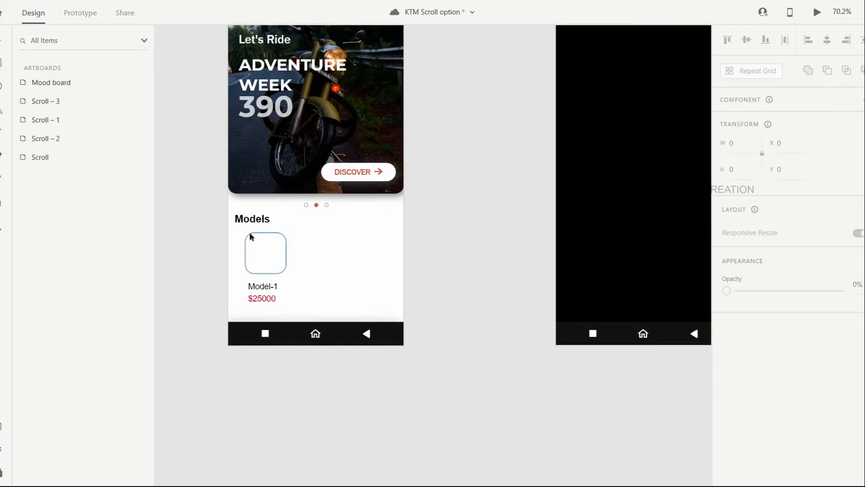
Group the square with its two labels and repeat the group as a horizontal grid of six cards with widened gaps.
drag(242, 234, 292, 305)
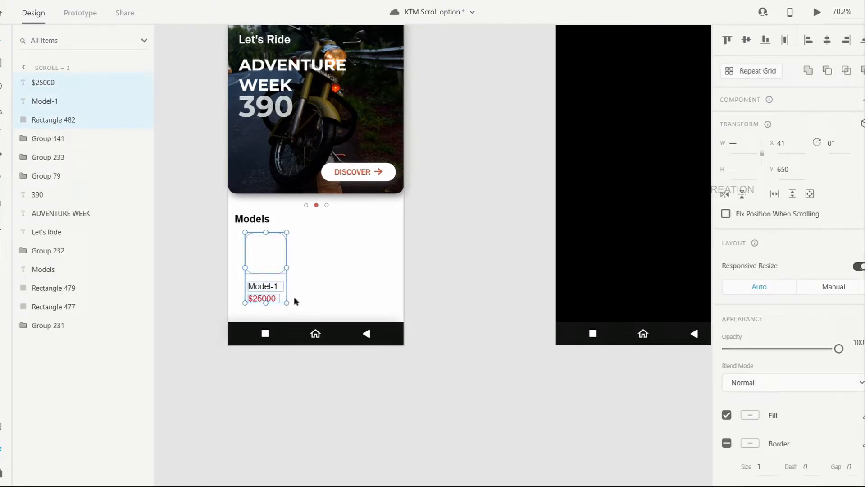
key(ctrl+g)
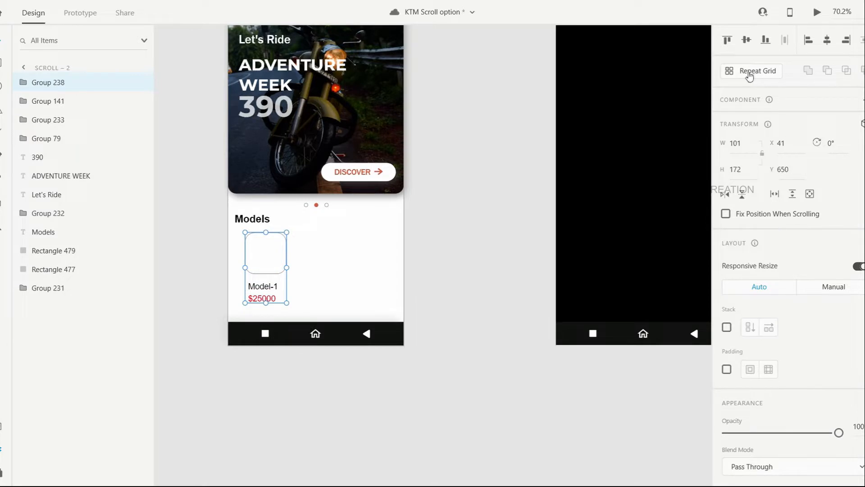
click(750, 72)
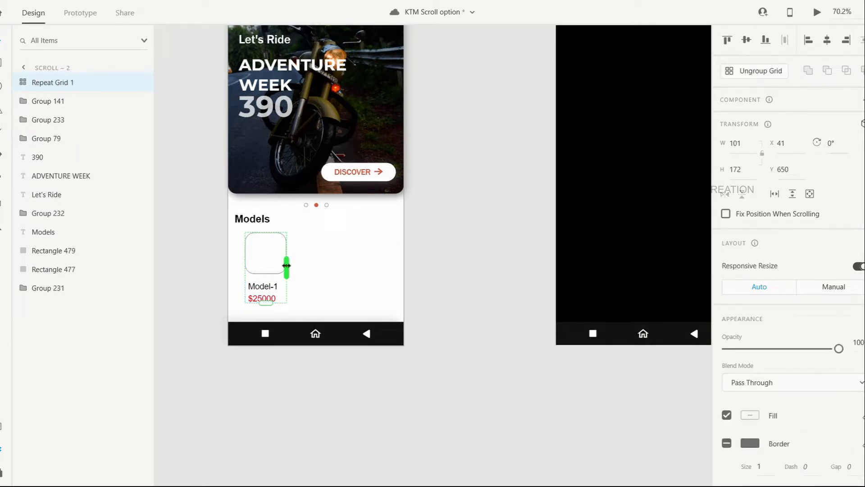
drag(348, 270, 542, 285)
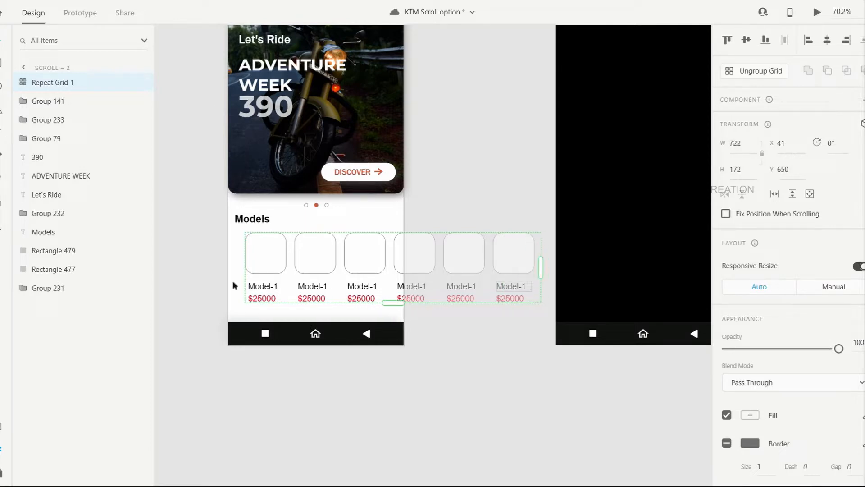
drag(290, 262, 299, 262)
Move the Scroll – 3 artboard farther right, clear of the overflowing row of cards.
scroll(639, 176, up, 2)
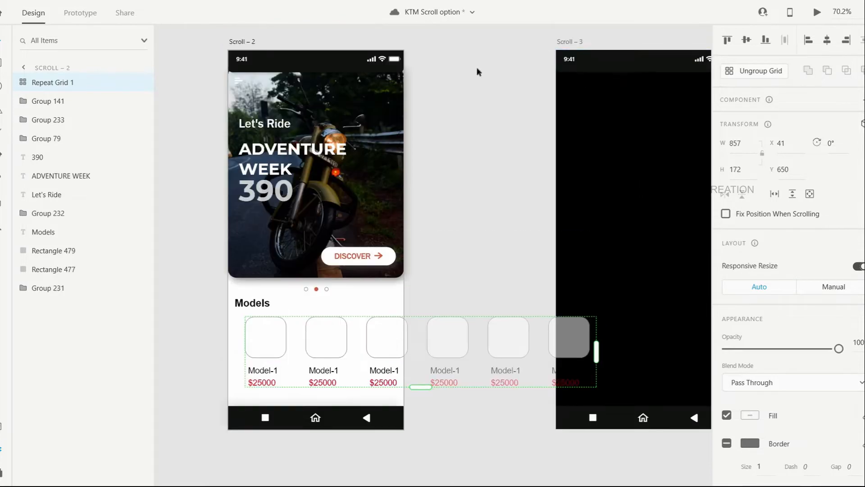
drag(560, 41, 680, 71)
scroll(265, 336, up, 2)
scroll(255, 355, down, 2)
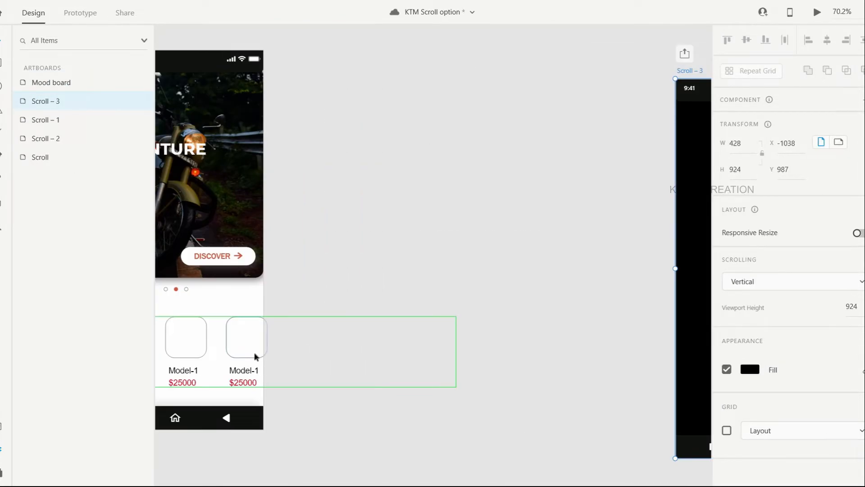
scroll(255, 356, left, 2)
scroll(254, 356, left, 1)
Ungroup the repeat grid of model cards into separate card groups.
click(433, 343)
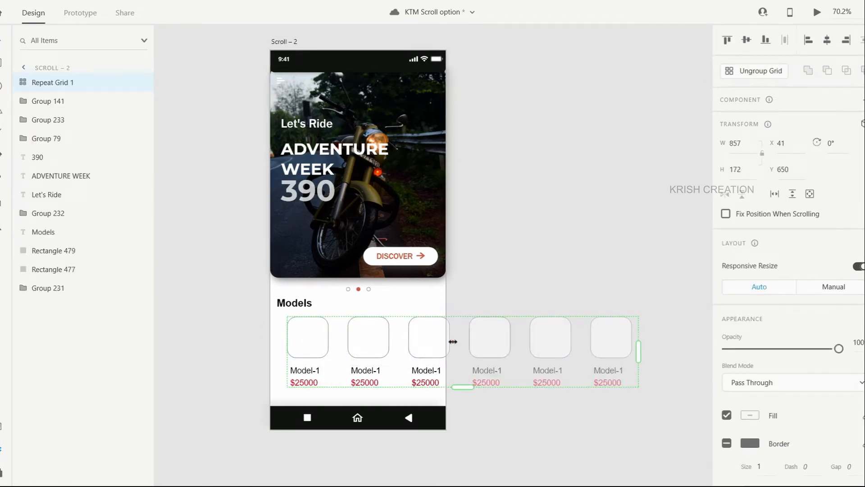
right_click(508, 348)
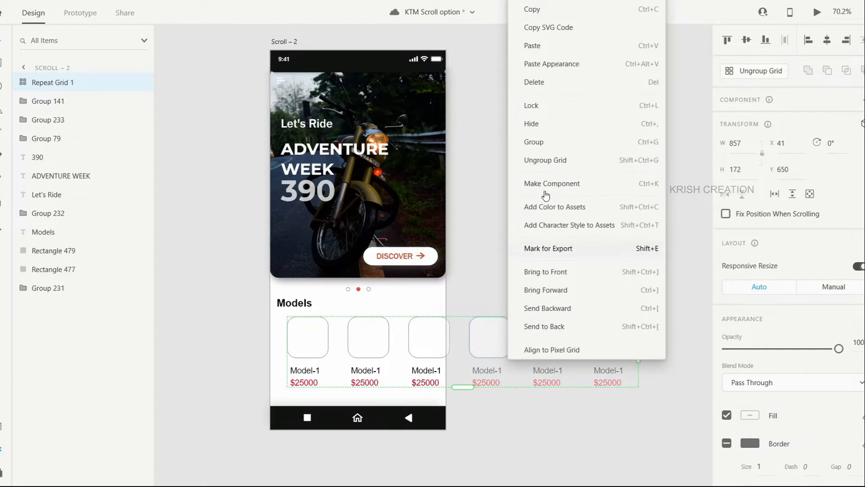
click(539, 159)
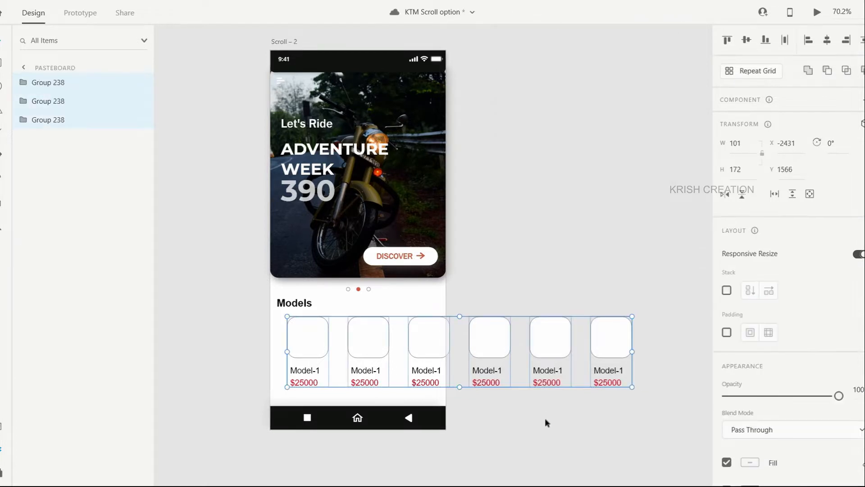
click(545, 420)
Relabel the other five cards Model-2 to Model-6 with prices $28000, $30000, $25000, $35000 and $24000.
click(380, 374)
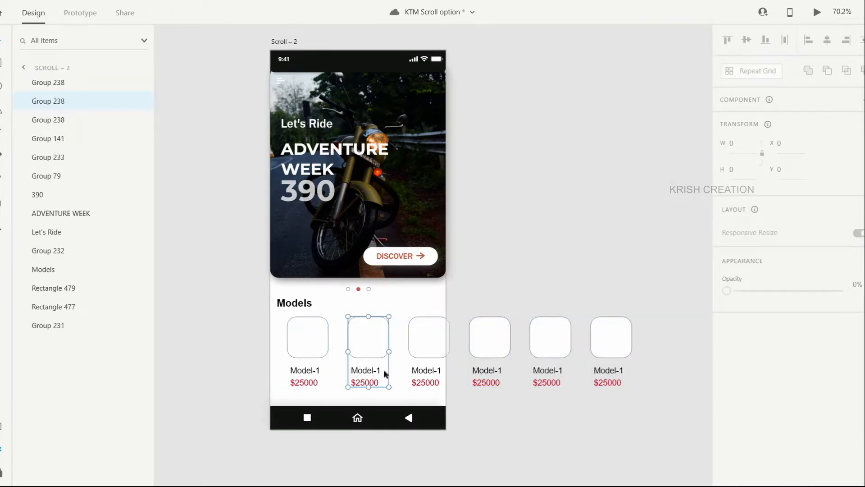
double_click(380, 374)
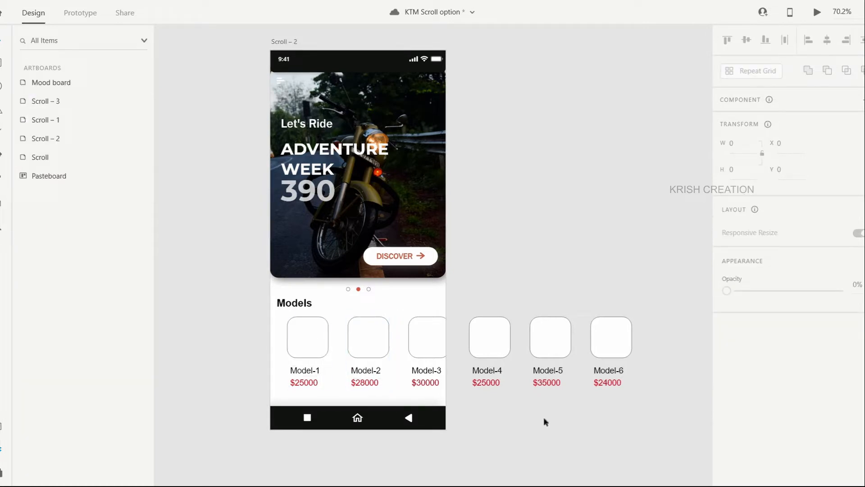
Fill the six model card squares with different motorcycle photos from the Pixels plugin's "royal enfield" results and save the document.
double_click(310, 355)
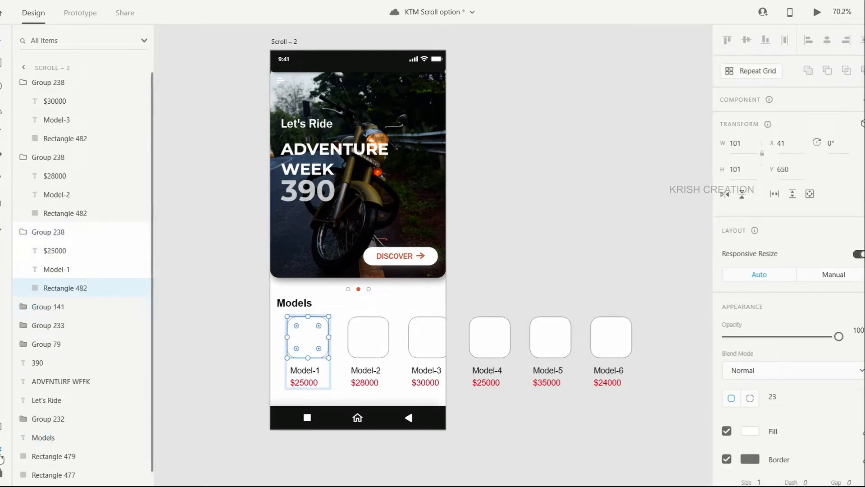
click(1, 472)
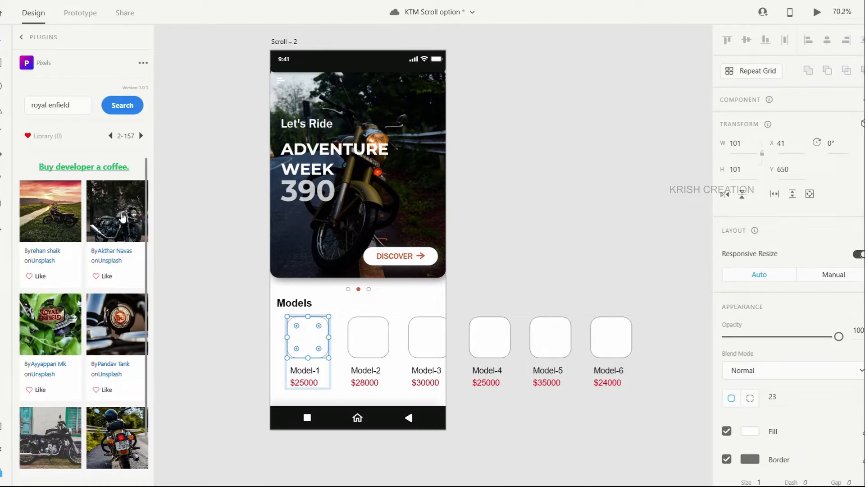
click(389, 336)
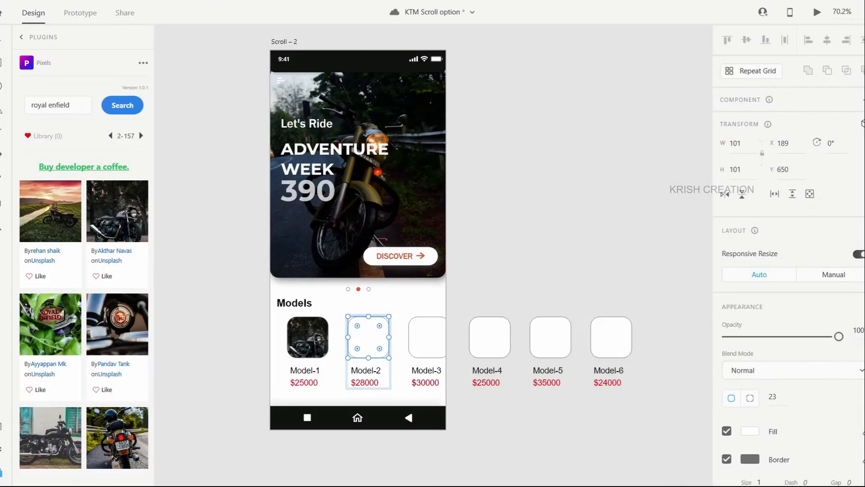
scroll(84, 316, down, 5)
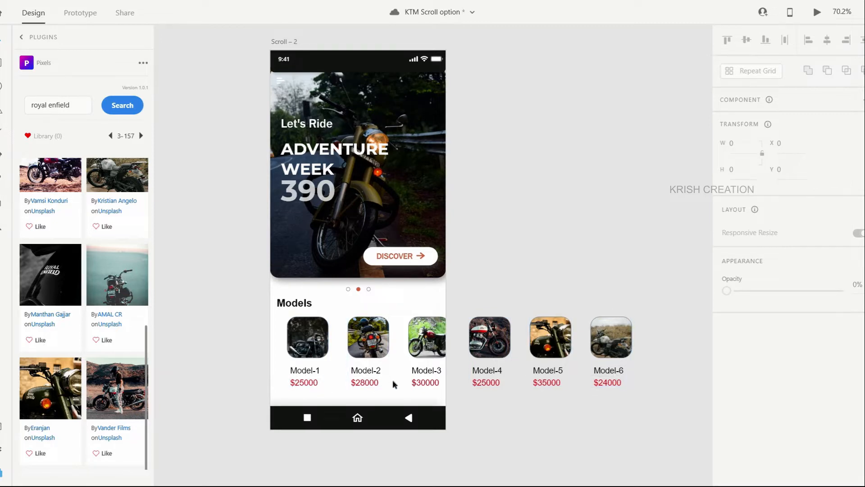
key(ctrl+s)
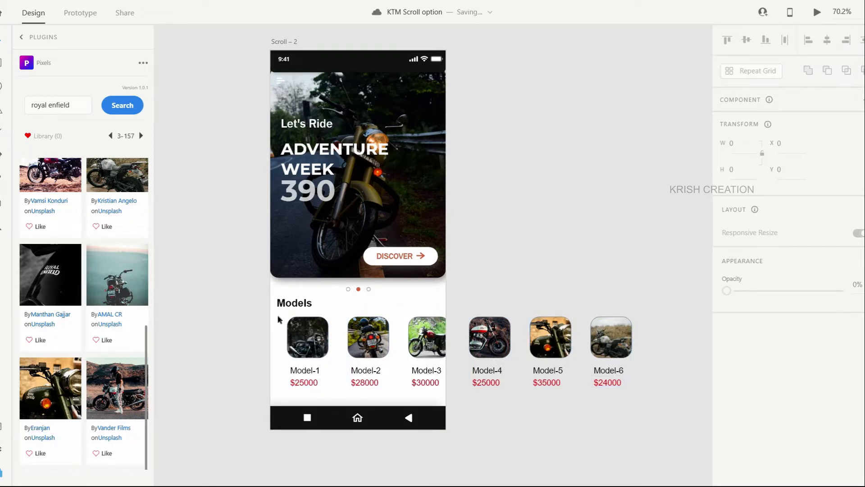
Turn the six model cards into a horizontal scroll group and extend its left edge to the artboard edge, making it 428 wide.
drag(279, 318, 631, 393)
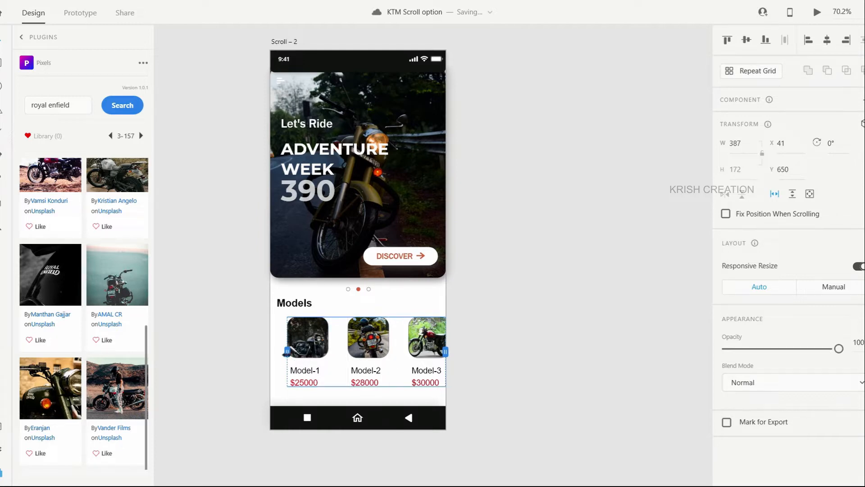
drag(283, 355, 271, 352)
scroll(223, 209, up, 1)
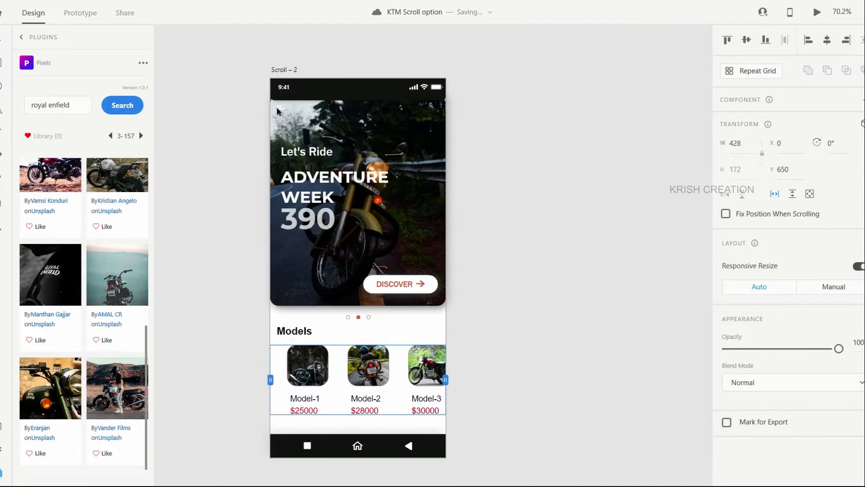
Preview the Scroll – 2 artboard, scroll the model cards sideways to the last ones and back, and close the preview.
click(286, 72)
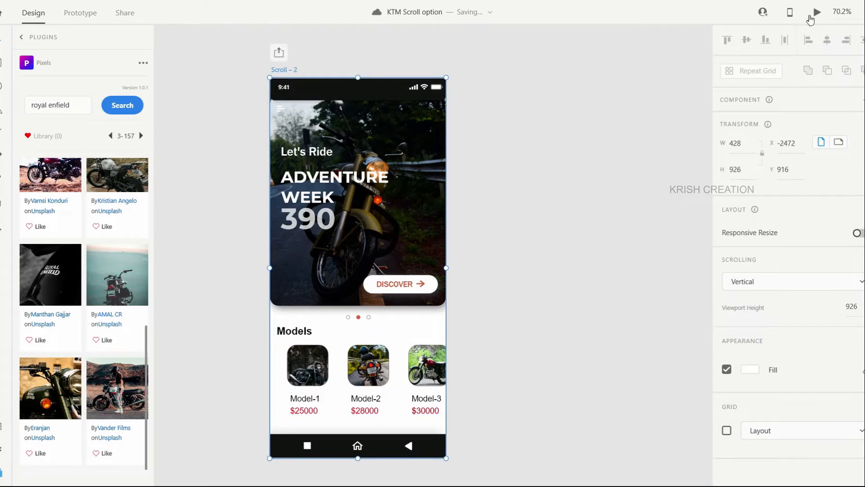
click(817, 14)
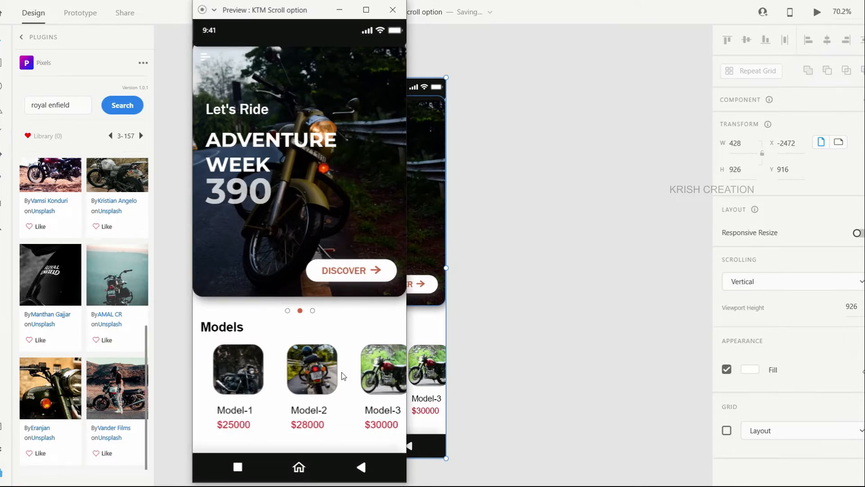
scroll(376, 380, right, 4)
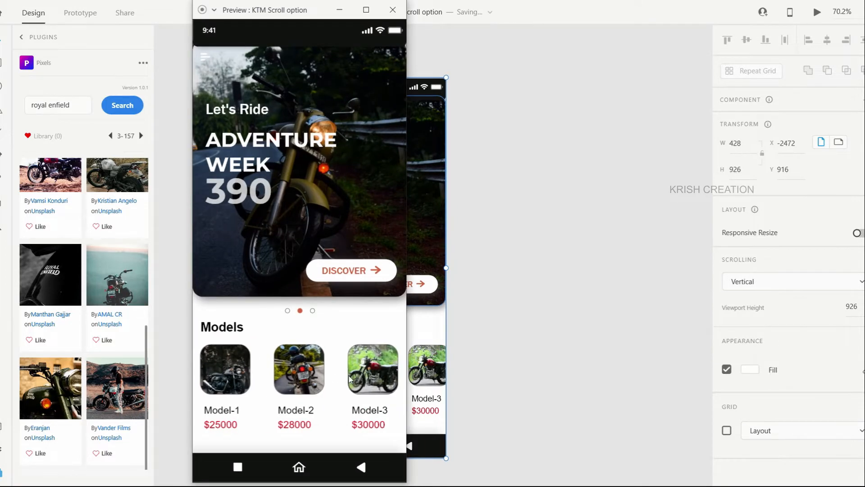
scroll(364, 369, right, 2)
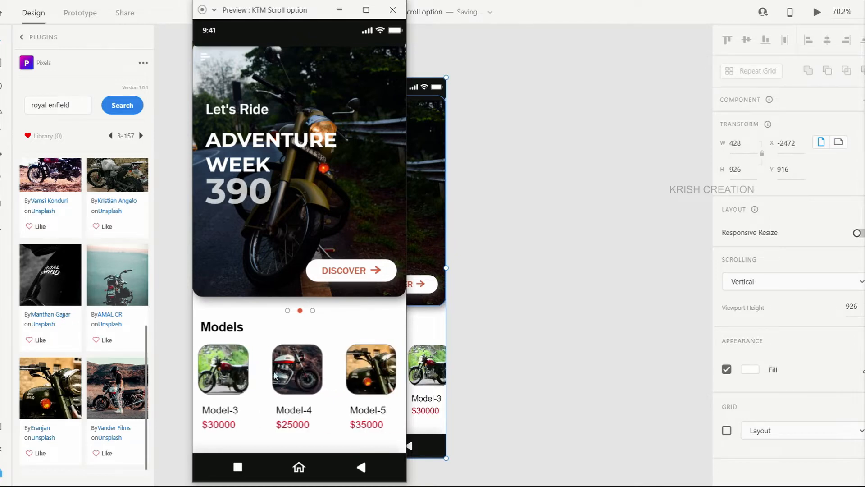
scroll(327, 369, right, 2)
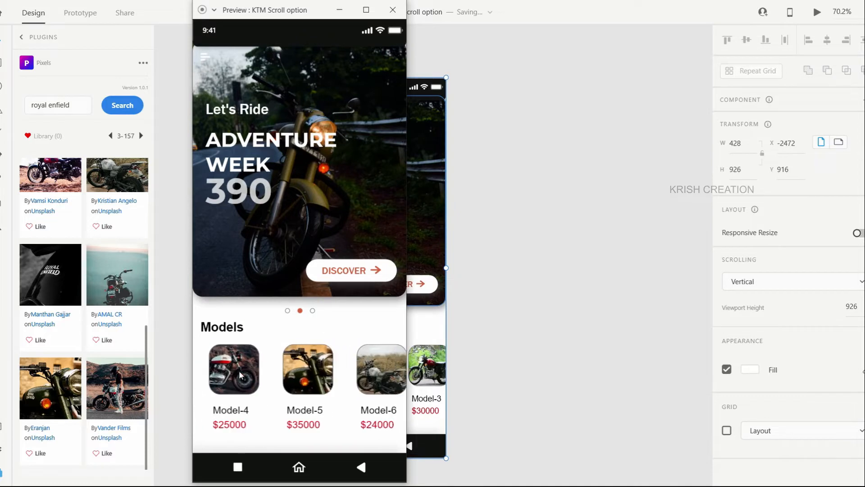
drag(241, 375, 456, 387)
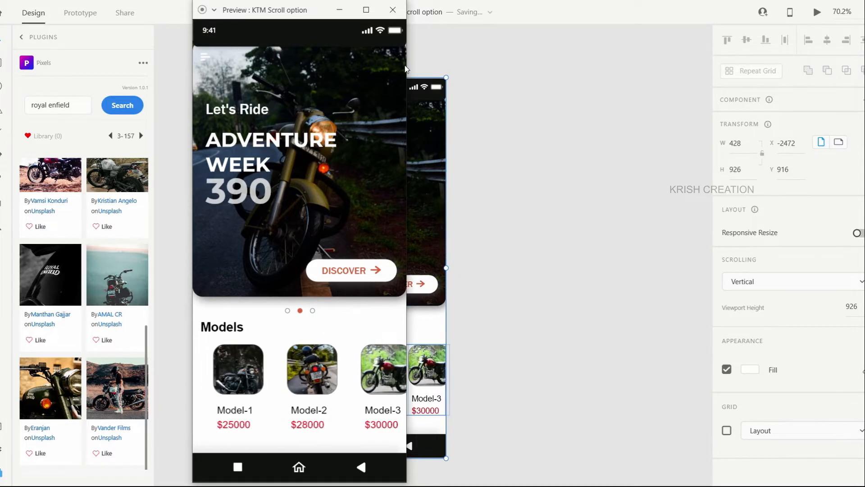
click(392, 10)
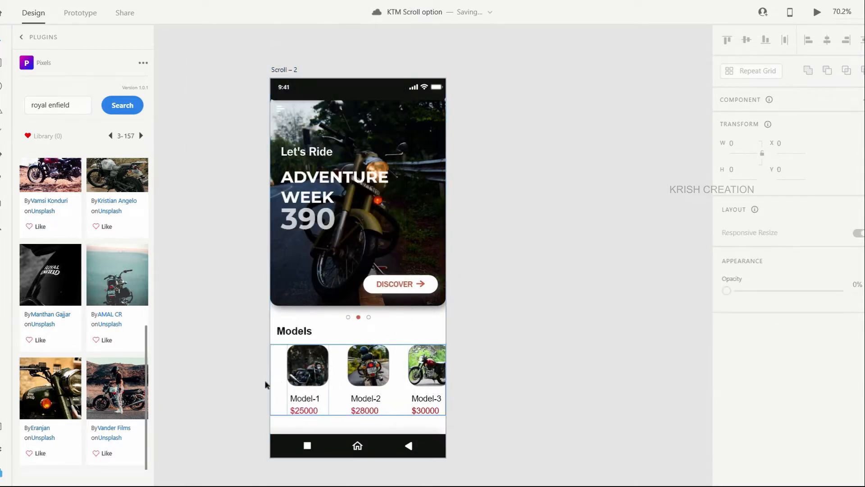
Move the scroll group's left edge inward to X 35 and test the card scrolling in the preview.
click(272, 384)
drag(272, 380, 285, 380)
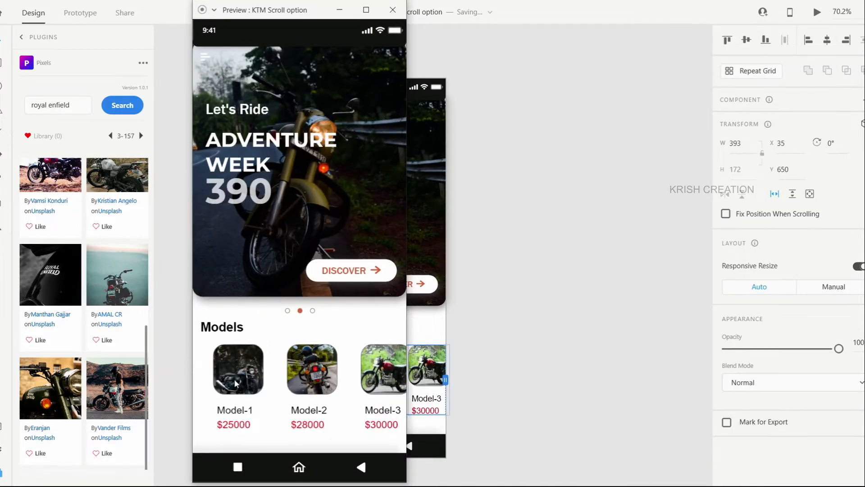
drag(334, 383, 192, 397)
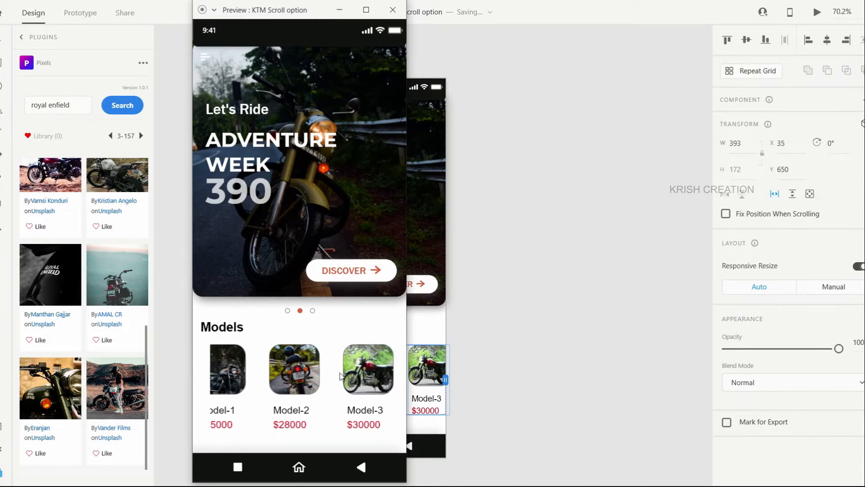
drag(341, 376, 300, 374)
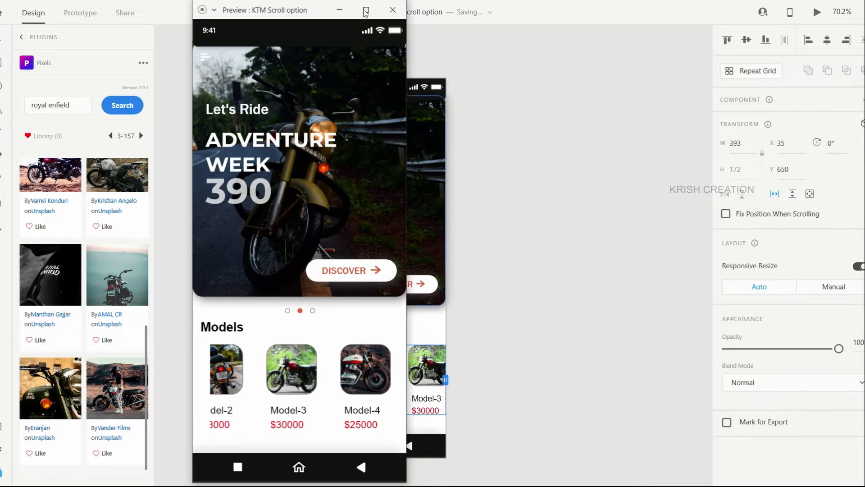
click(387, 13)
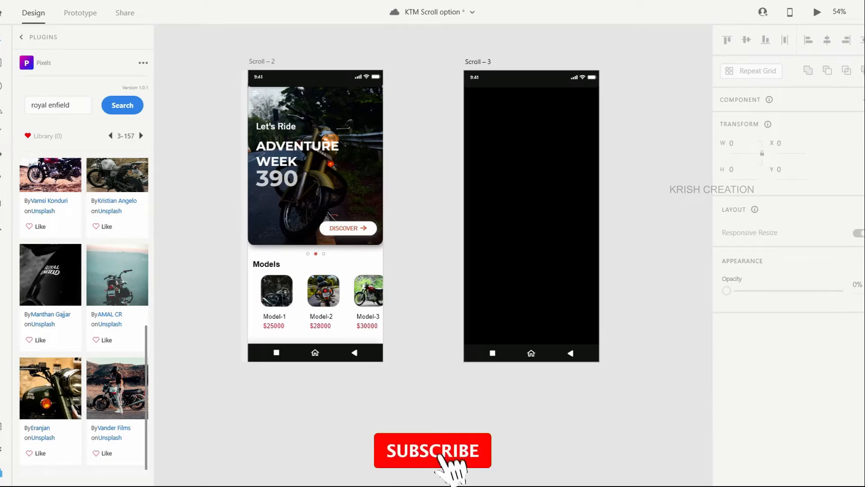
Draw a borderless 428 × 111 rectangle directly below the Scroll – 3 status bar, filled with #262626 at 83% opacity.
click(2, 65)
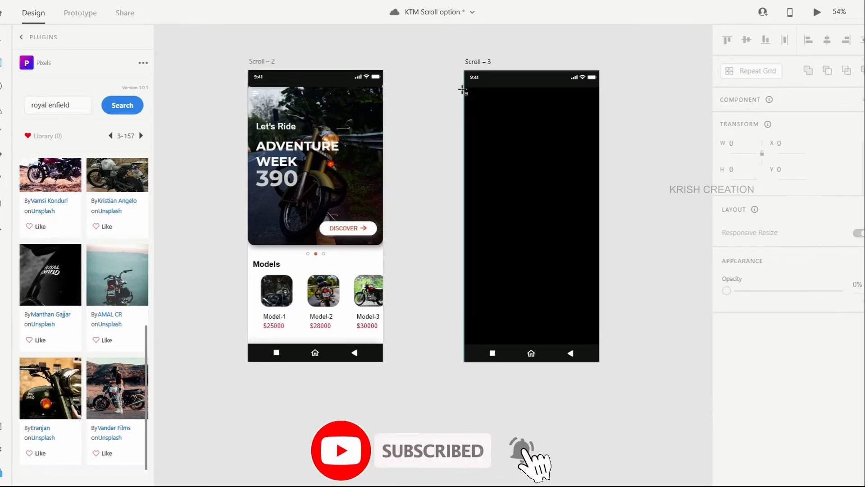
drag(465, 88, 599, 122)
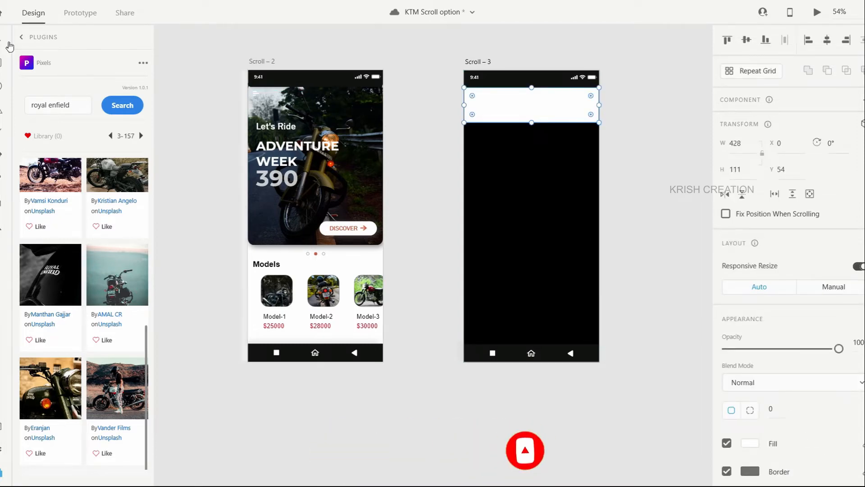
scroll(764, 374, down, 2)
scroll(764, 374, down, 3)
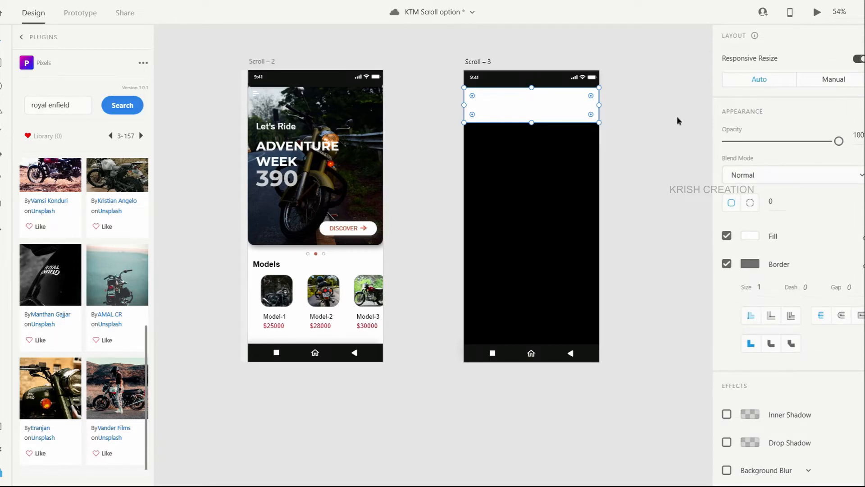
click(728, 265)
click(748, 289)
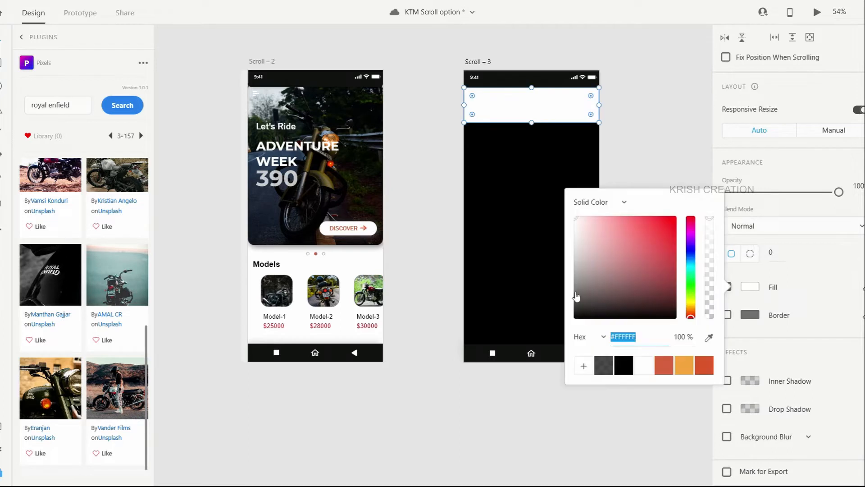
click(602, 366)
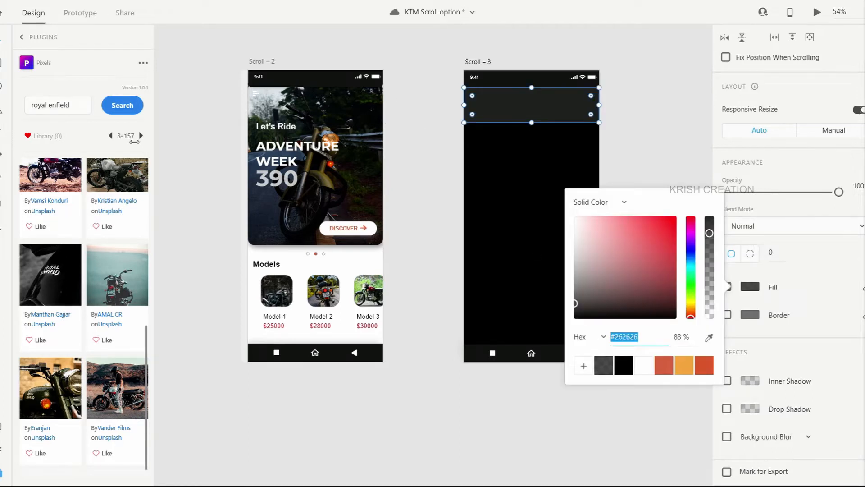
Draw a white circle about 48 in diameter near the left end of the dark bar, at about X 44, Y 86.
click(1, 90)
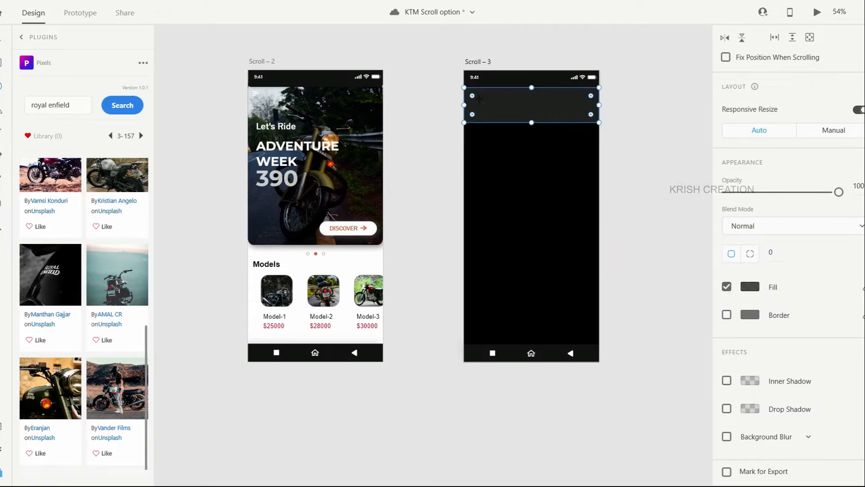
drag(480, 99, 493, 112)
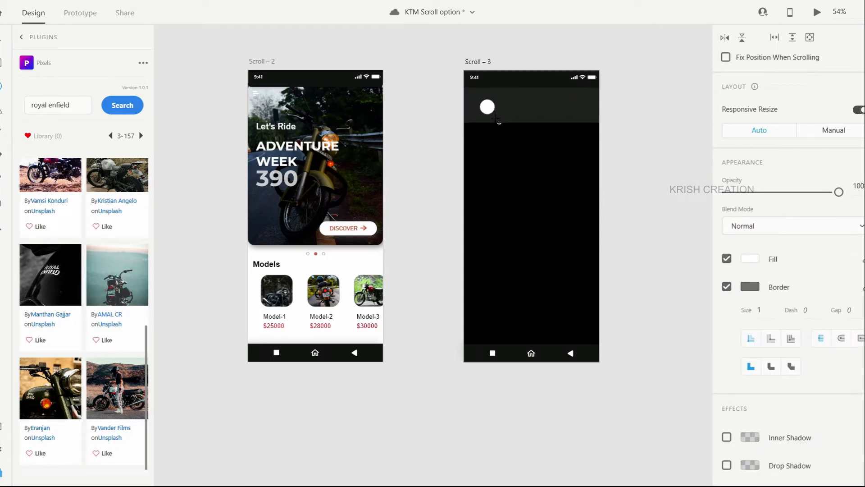
drag(496, 118, 486, 107)
Repeat the circle as a horizontal grid of twelve, about 800 wide, and ungroup the grid.
scroll(752, 87, up, 4)
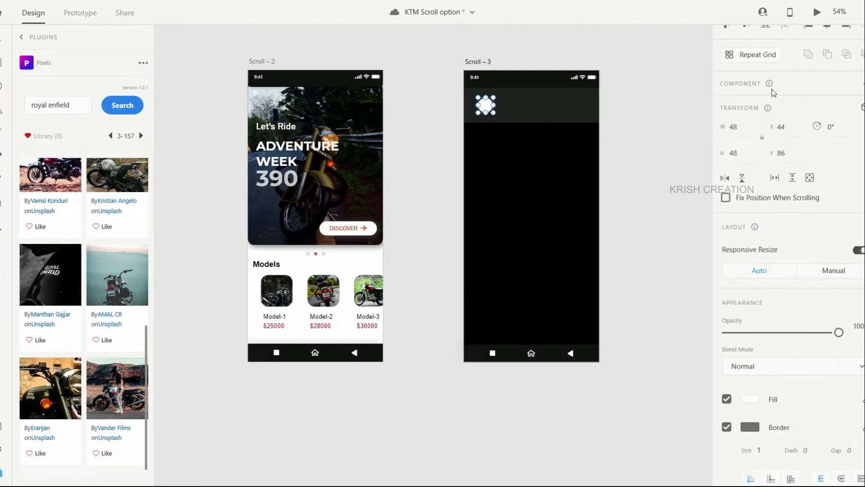
click(729, 71)
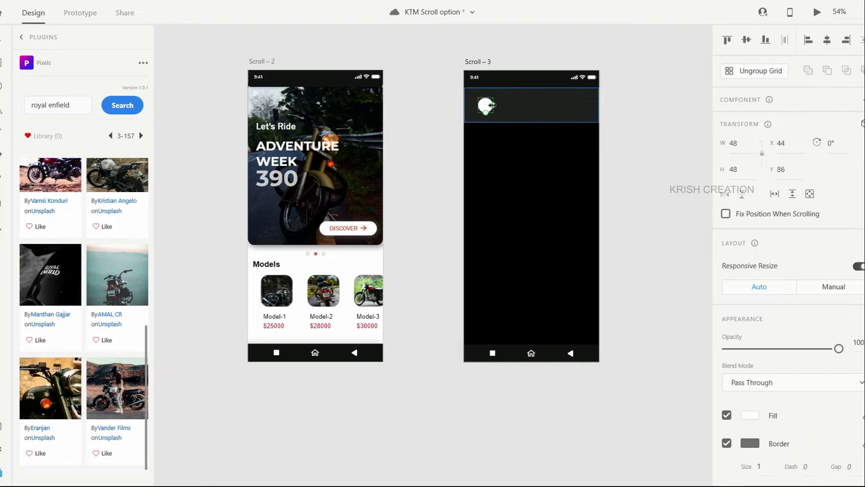
drag(494, 105, 639, 108)
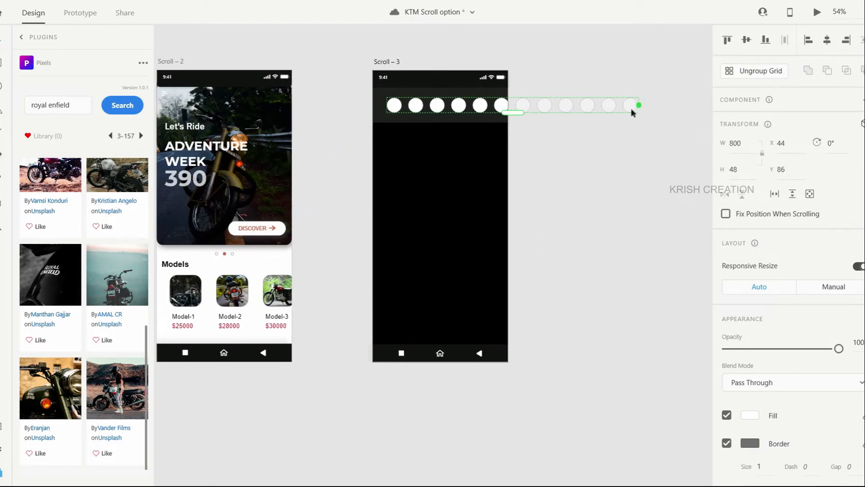
right_click(550, 110)
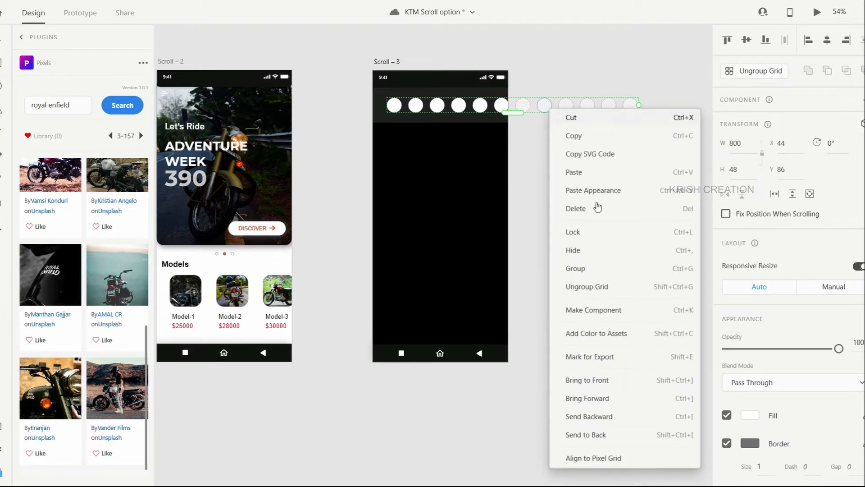
click(579, 291)
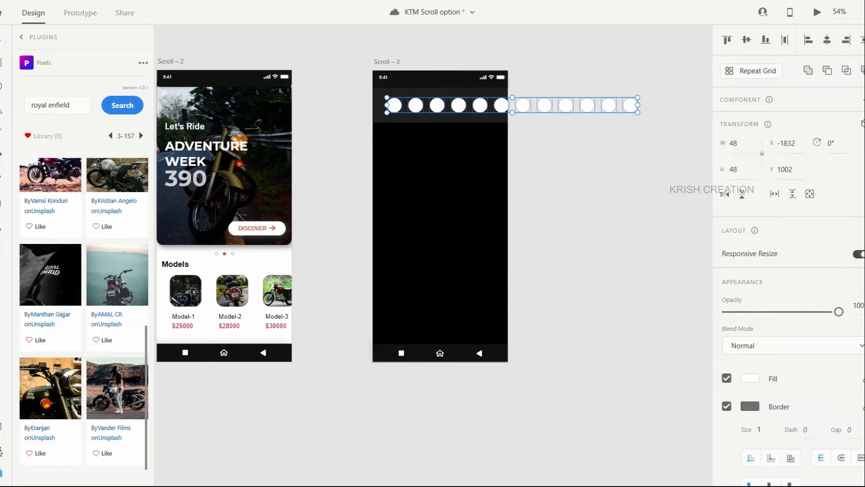
Fill the twelve circles with random avatar photos using the UI Faces plugin.
click(22, 38)
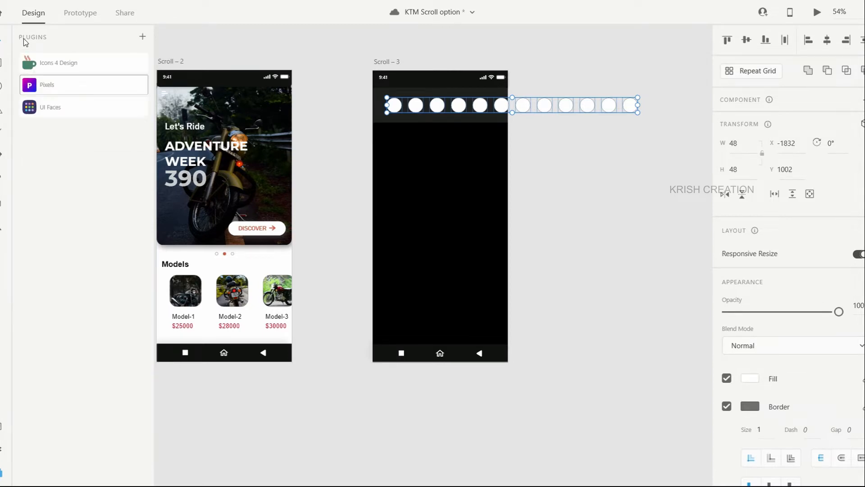
click(51, 114)
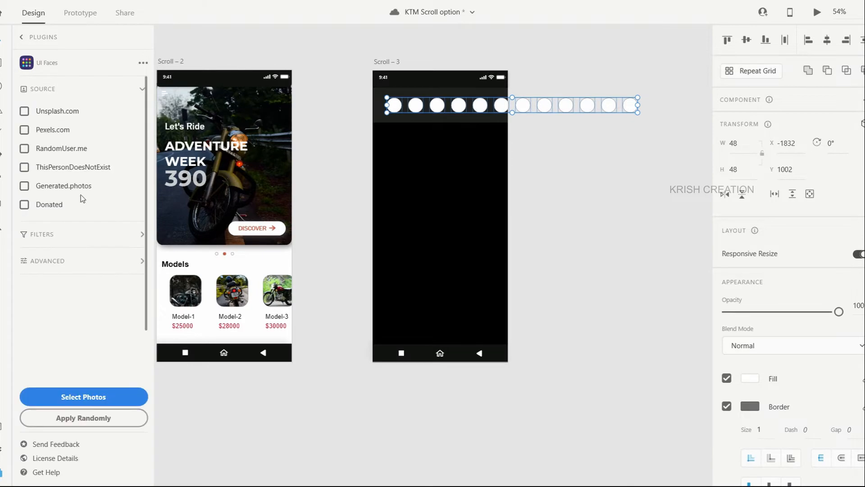
click(80, 414)
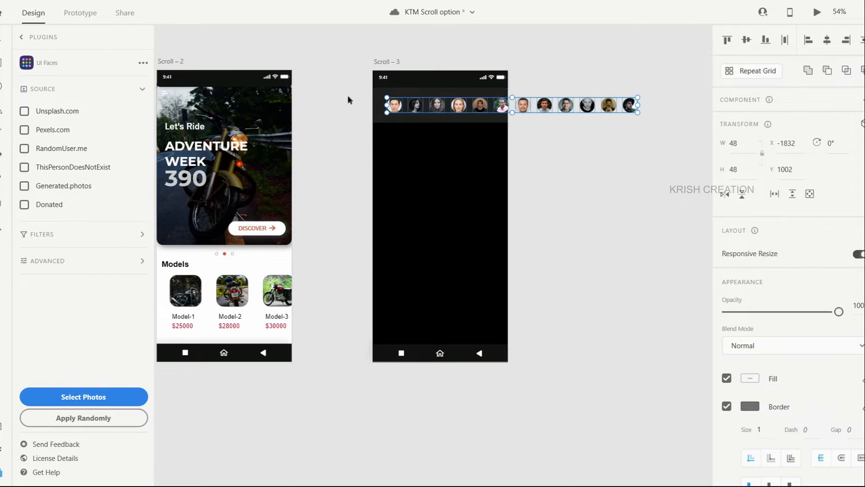
Make the avatar circles a horizontal scroll group and extend its left edge to the Scroll – 3 artboard edge.
click(775, 195)
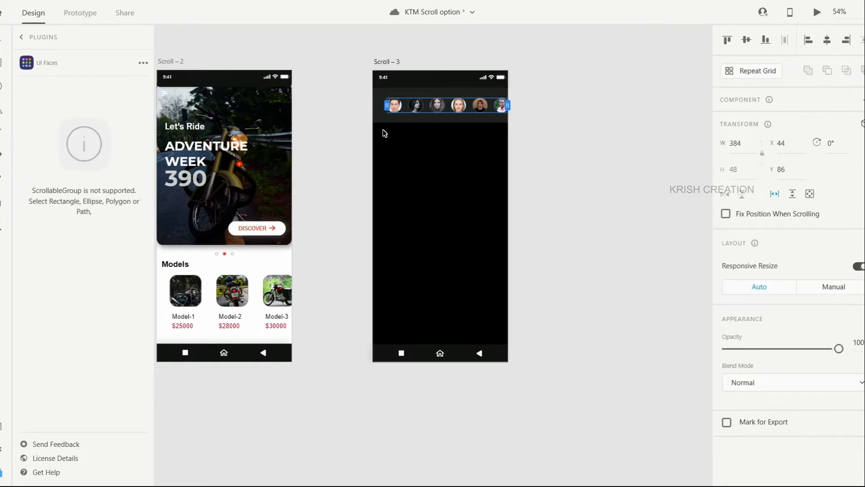
drag(386, 105, 373, 106)
Draw a white rectangle about 318 by 158 below the avatar bar at about X 55, Y 241, with corners rounded to about 23.
key(r)
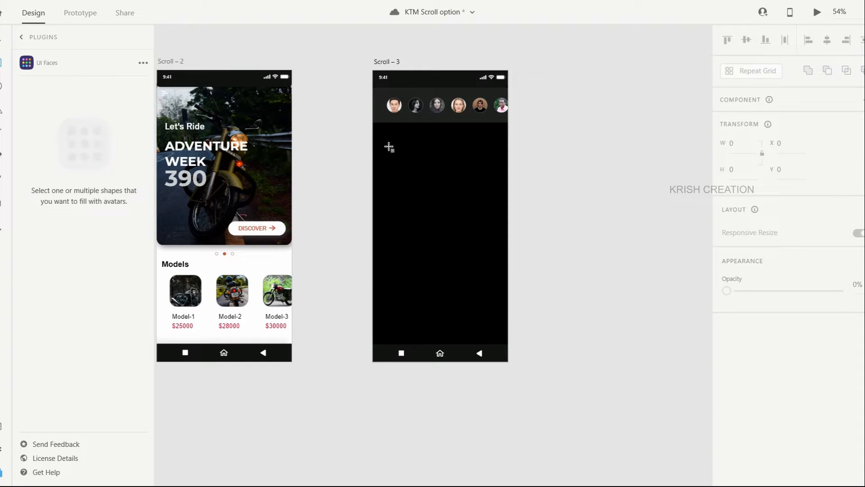
drag(389, 147, 490, 197)
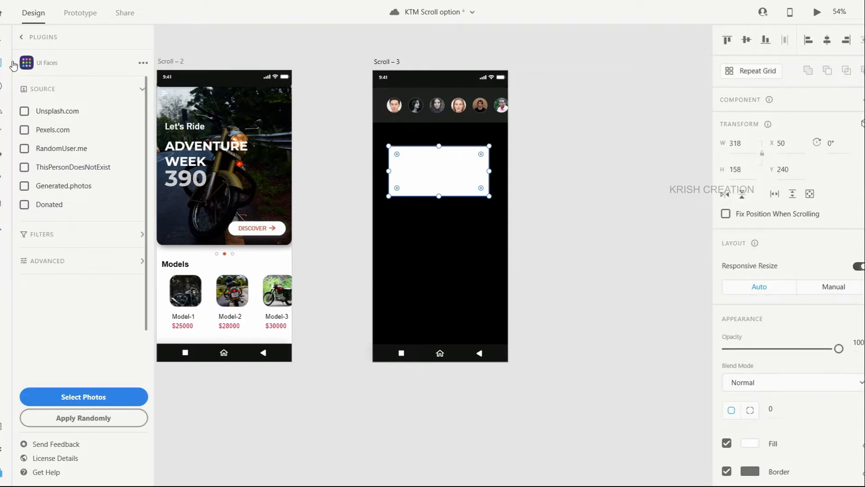
click(2, 44)
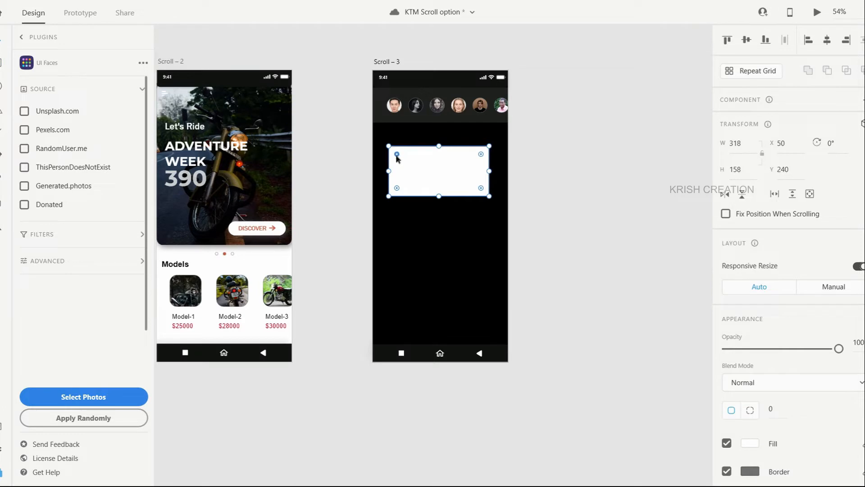
drag(396, 156, 396, 154)
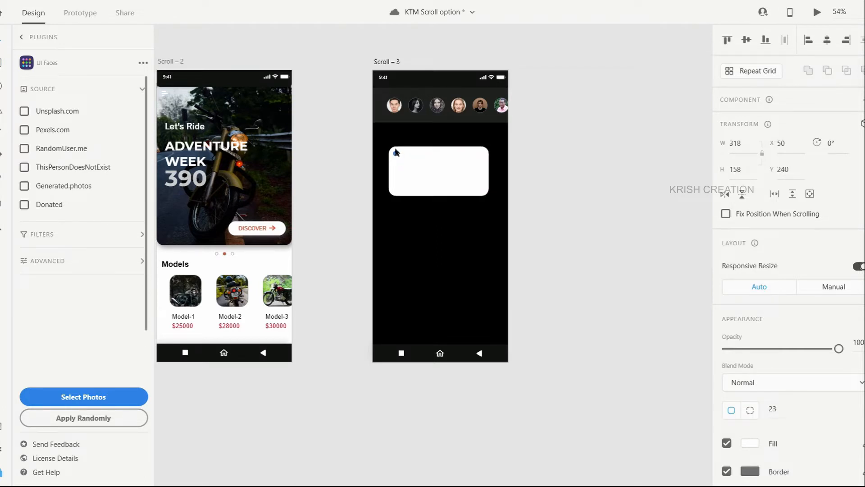
drag(444, 170, 446, 171)
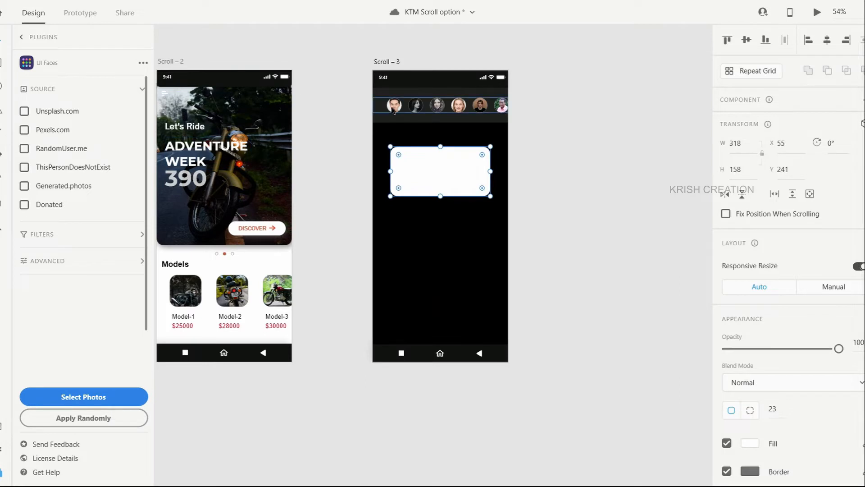
Duplicate the first avatar circle and place the copy just above the rounded card at about X 23, Y 185.
double_click(395, 108)
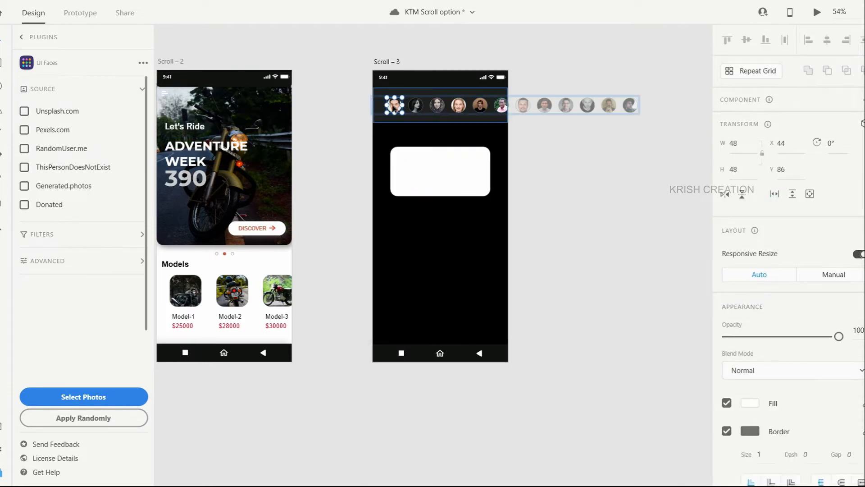
click(393, 140)
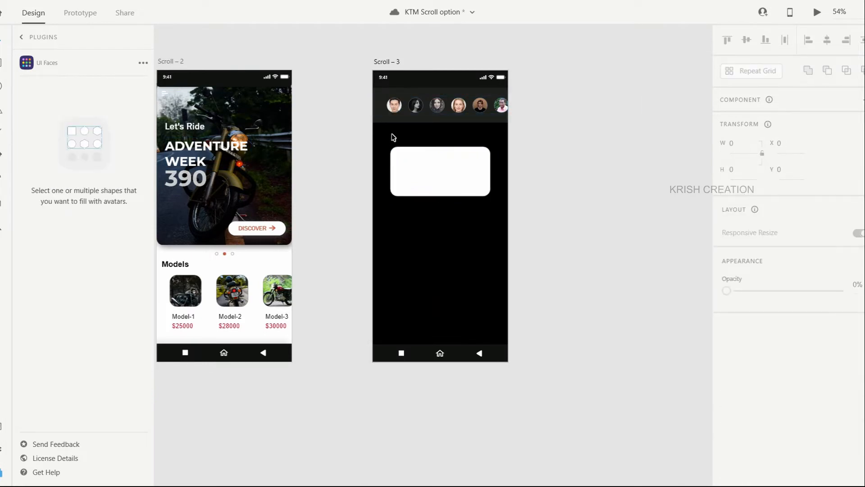
key(ctrl+v)
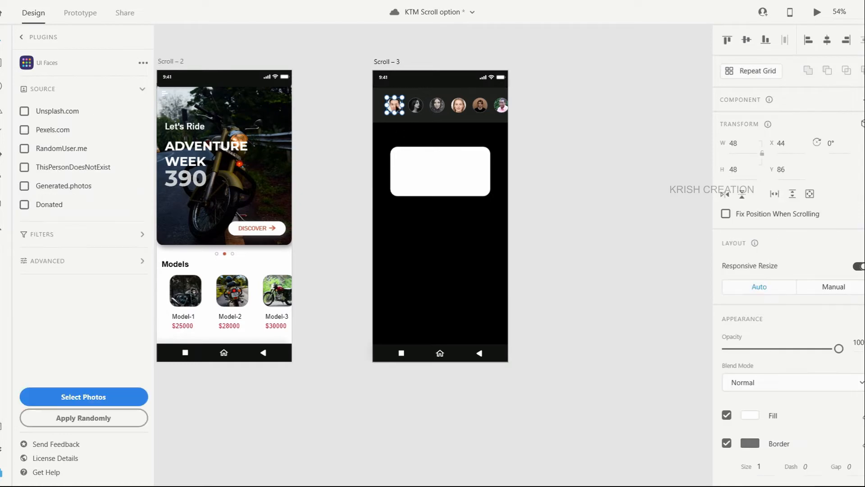
drag(396, 108, 394, 141)
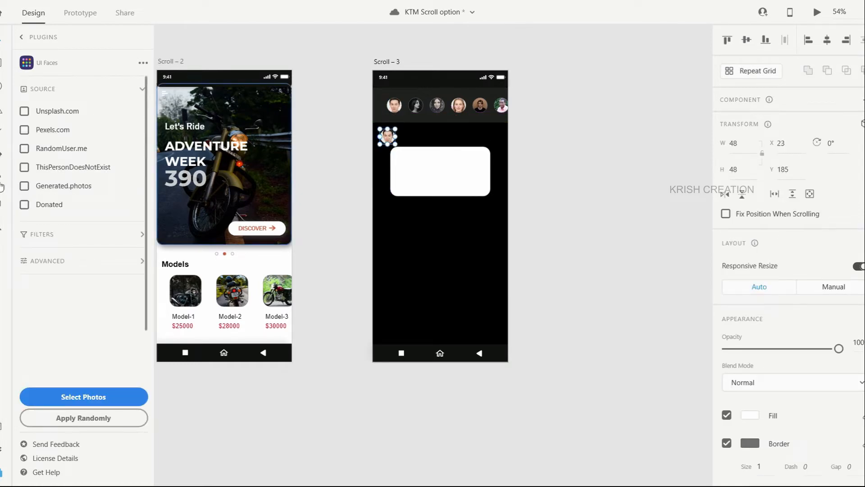
Place a copy of the Models heading from Scroll – 2 beside the card's avatar on Scroll – 3 and fill it white.
key(t)
click(401, 133)
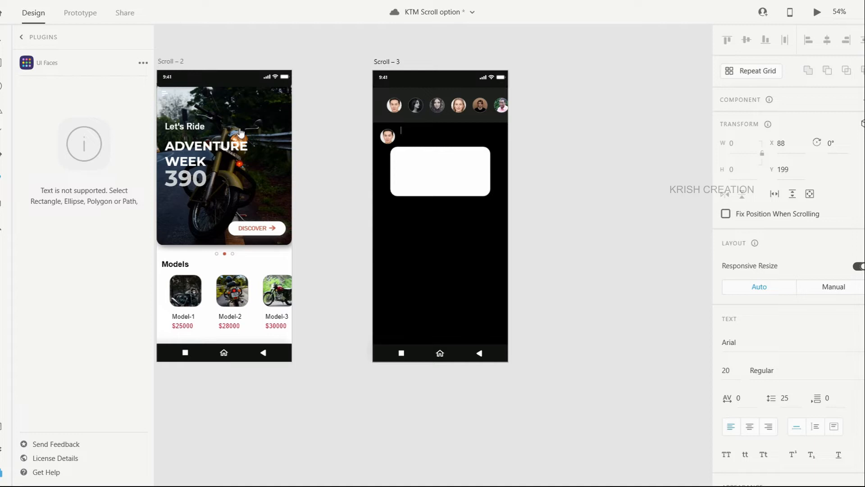
click(176, 261)
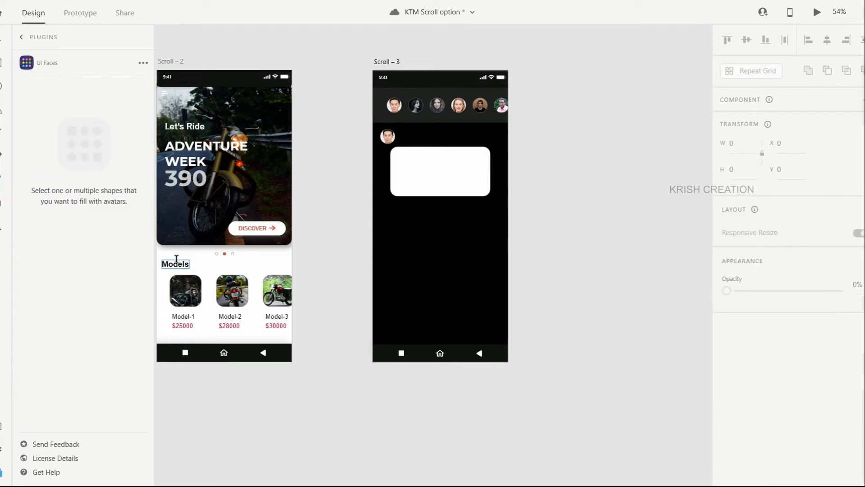
click(2, 42)
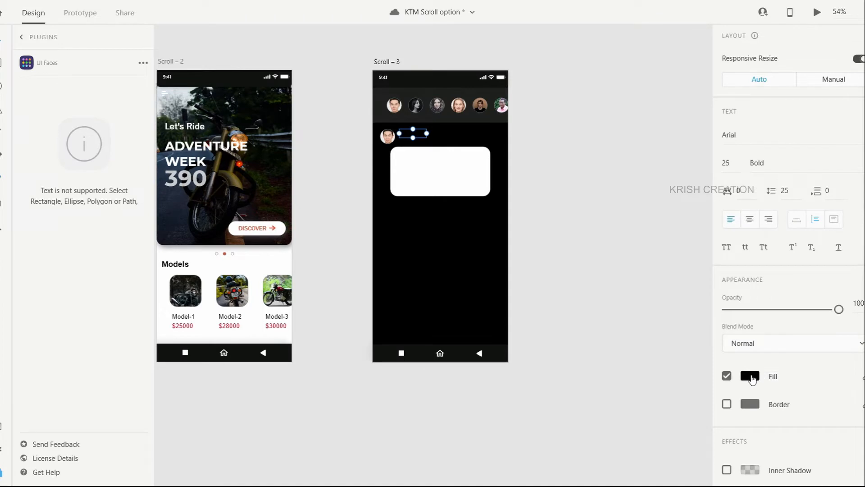
click(751, 380)
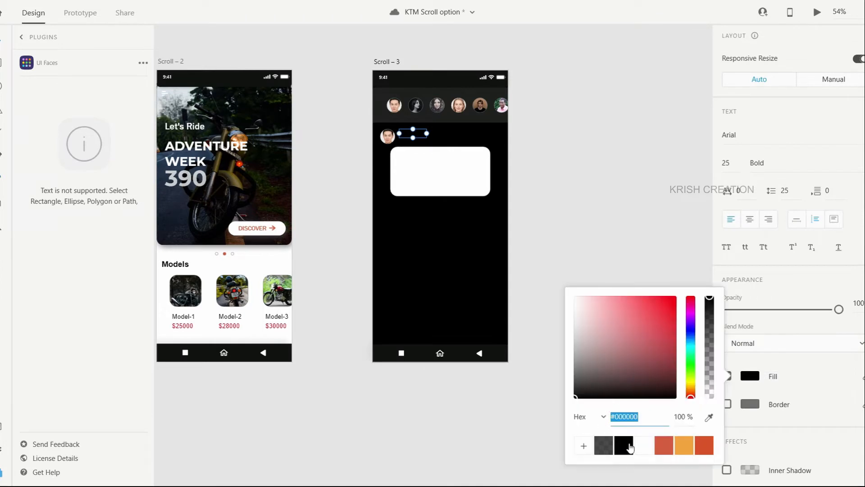
click(644, 445)
click(419, 138)
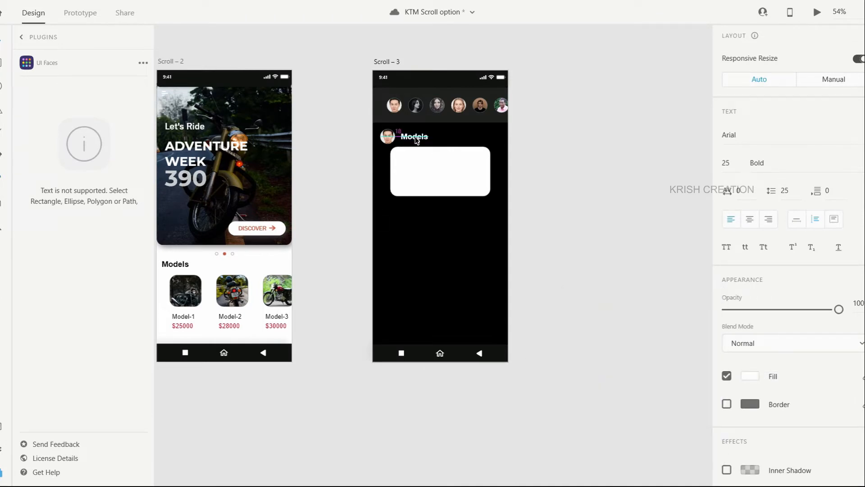
Replace the copied heading's text with "Krish creation".
double_click(418, 139)
text(Krish creation)
click(411, 205)
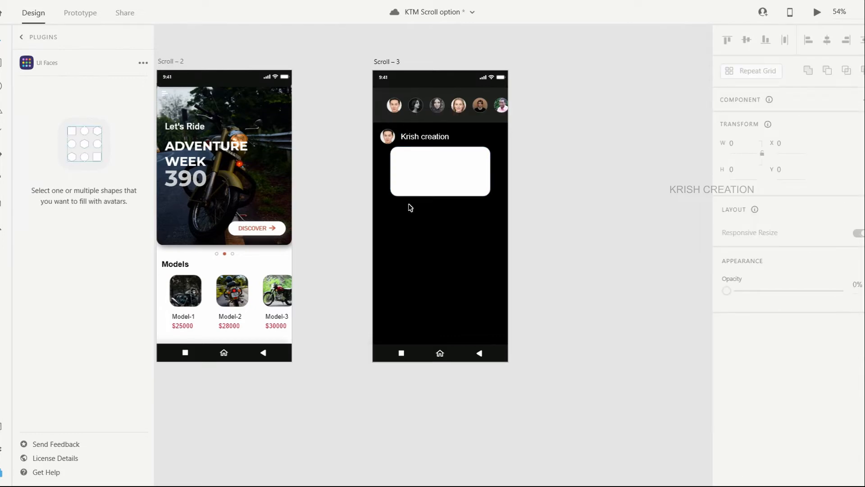
Bring the heart, comment and send icon group from the Mood board to just below the white card, at about X 72, Y 417.
scroll(410, 207, down, 2)
scroll(412, 212, down, 1)
scroll(360, 190, left, 10)
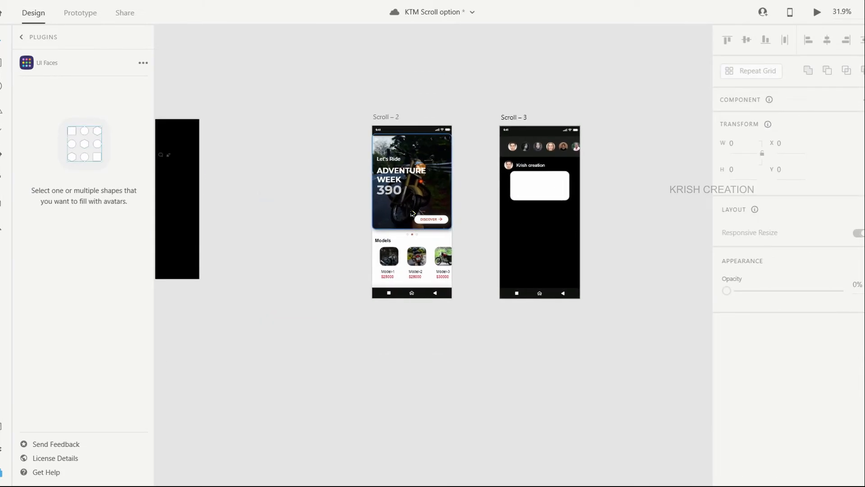
click(320, 155)
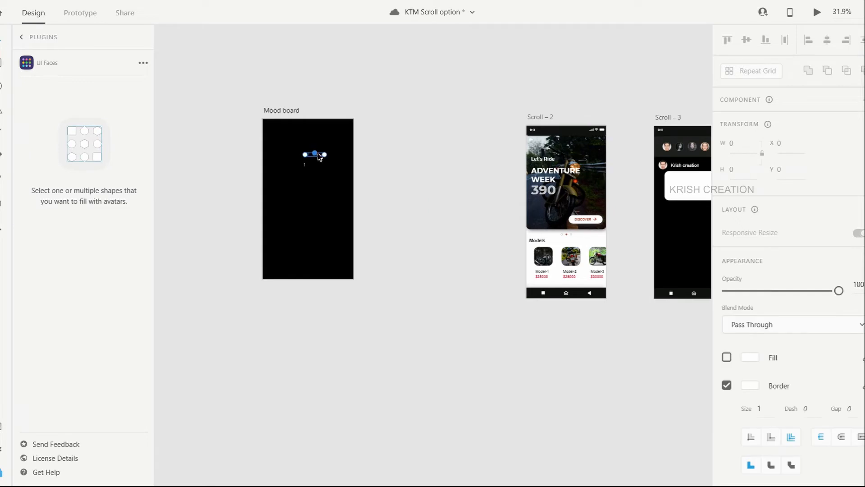
drag(320, 155, 683, 208)
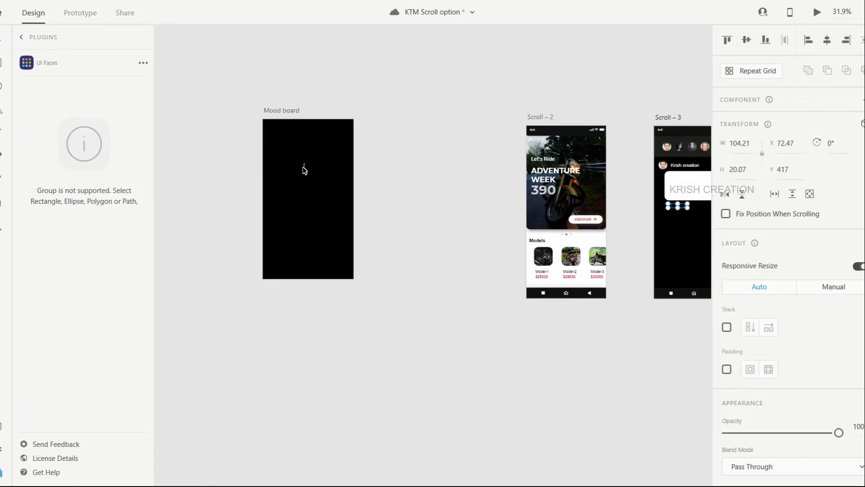
Bring the three-dot icon from the Mood board to the card header at about X 352, Y 202, level with the title text.
click(305, 168)
drag(733, 180, 604, 170)
scroll(604, 170, up, 5)
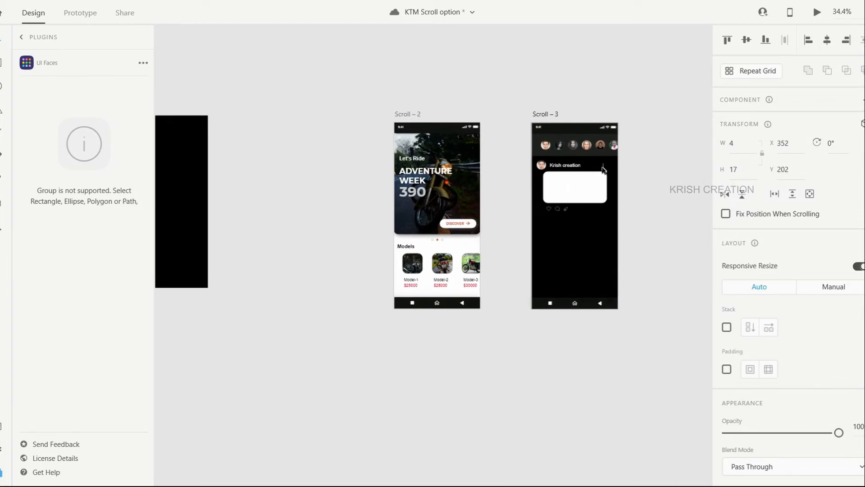
click(505, 164)
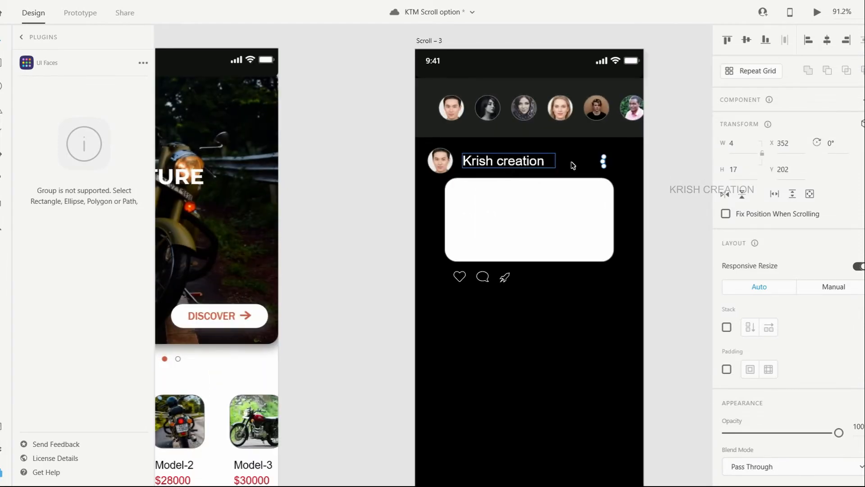
shift+click(604, 164)
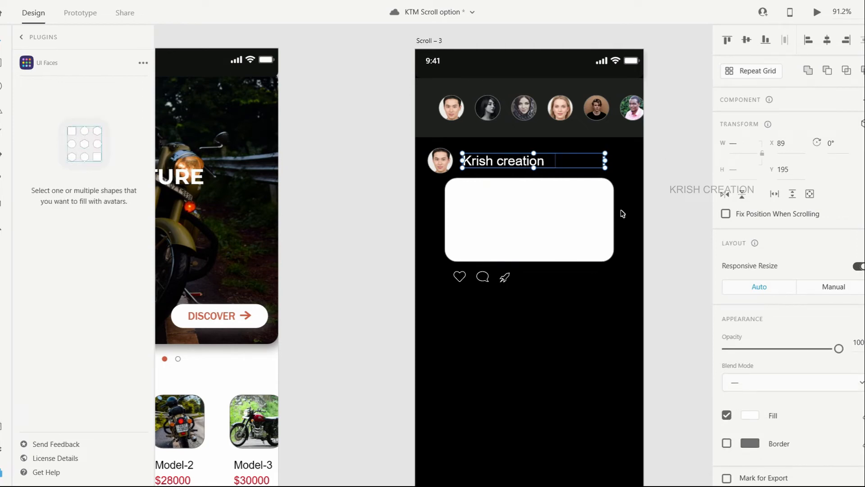
click(575, 309)
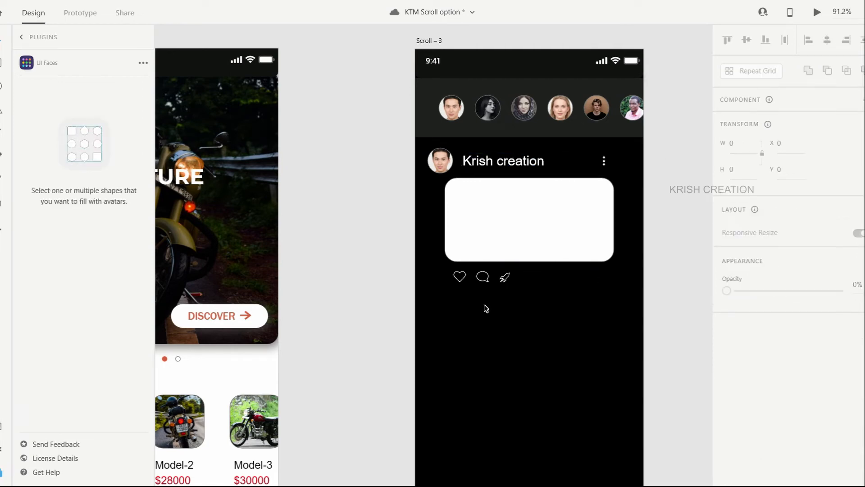
Shift the icon row below the card to about X 76 and repeat the whole post as a vertical grid of five, about 1343 high.
click(486, 282)
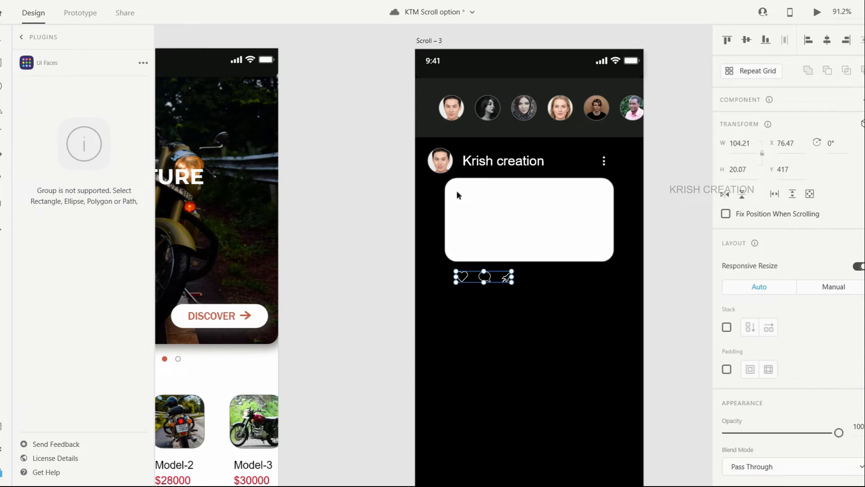
click(577, 291)
drag(425, 145, 631, 285)
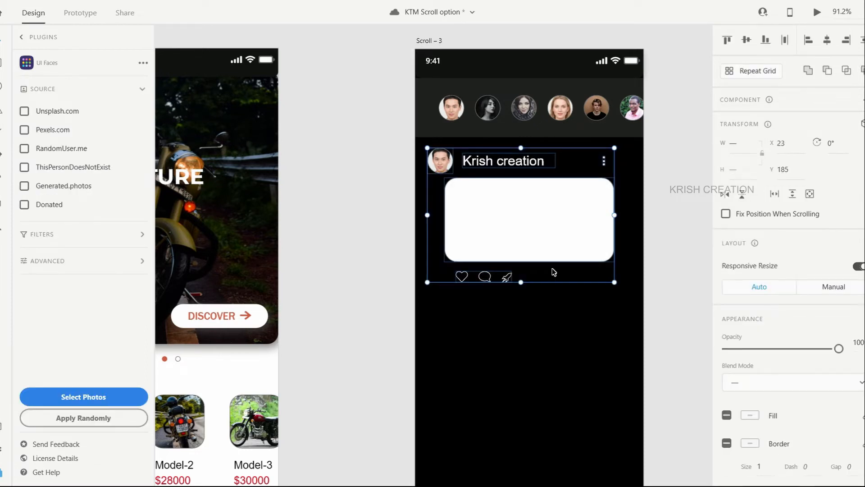
key(ctrl+r)
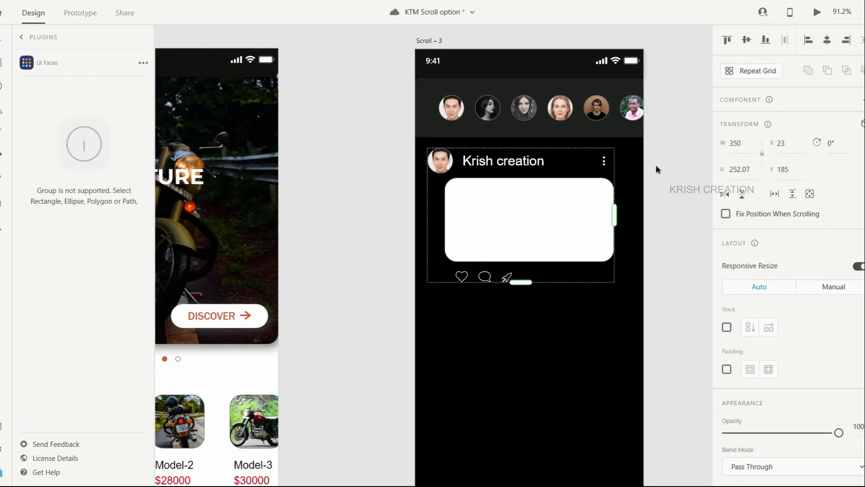
drag(519, 287, 500, 462)
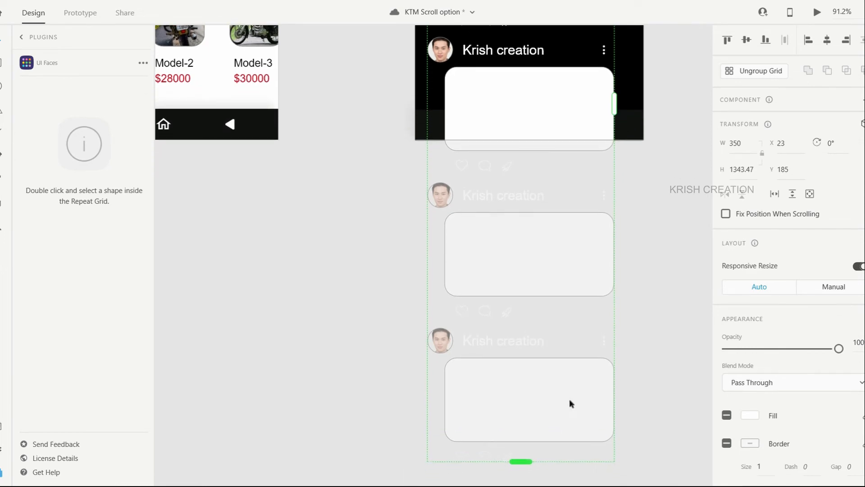
Ungroup the repeat grid of posts.
click(629, 81)
click(580, 96)
right_click(580, 96)
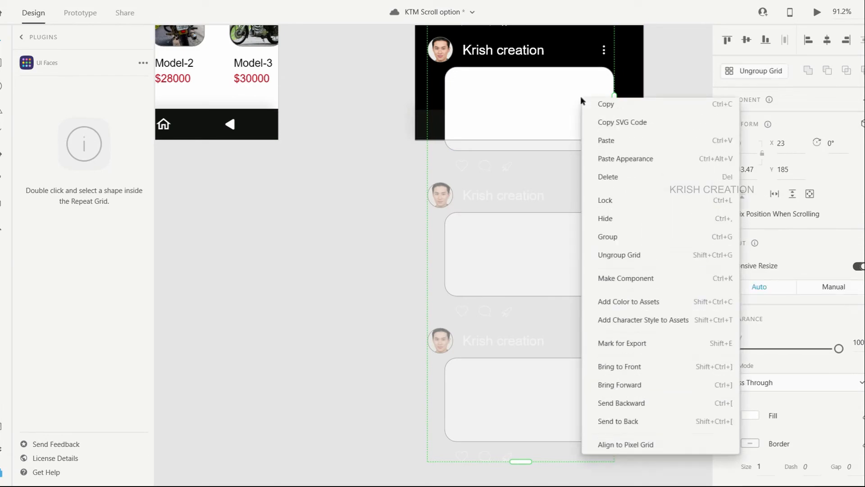
key(Escape)
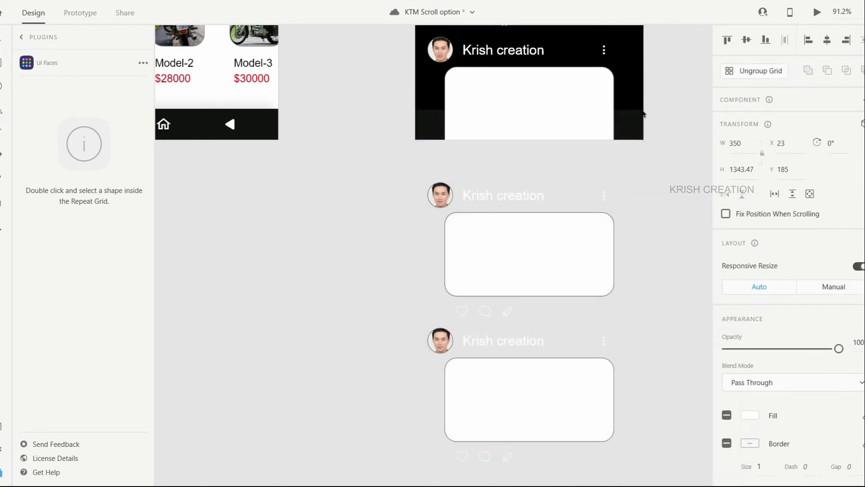
Extend the Scroll – 3 artboard downward to a height of about 1559 so it holds all the posts.
double_click(632, 98)
scroll(631, 98, up, 2)
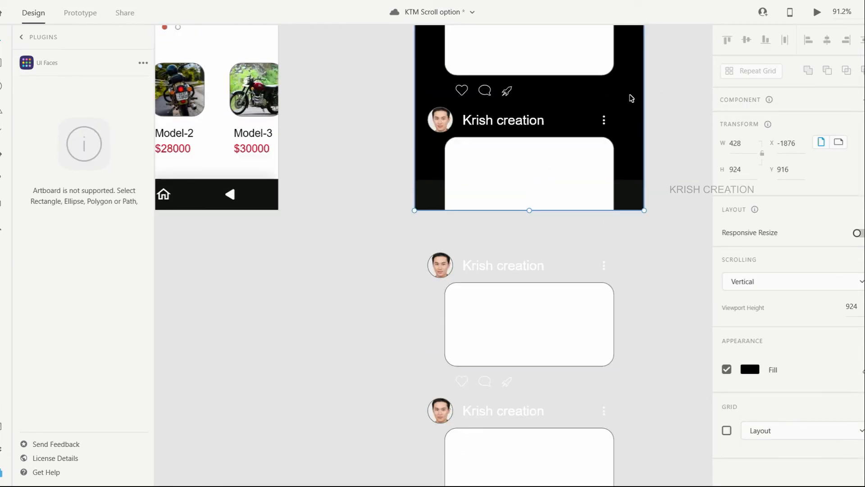
drag(530, 211, 529, 476)
scroll(510, 341, up, 3)
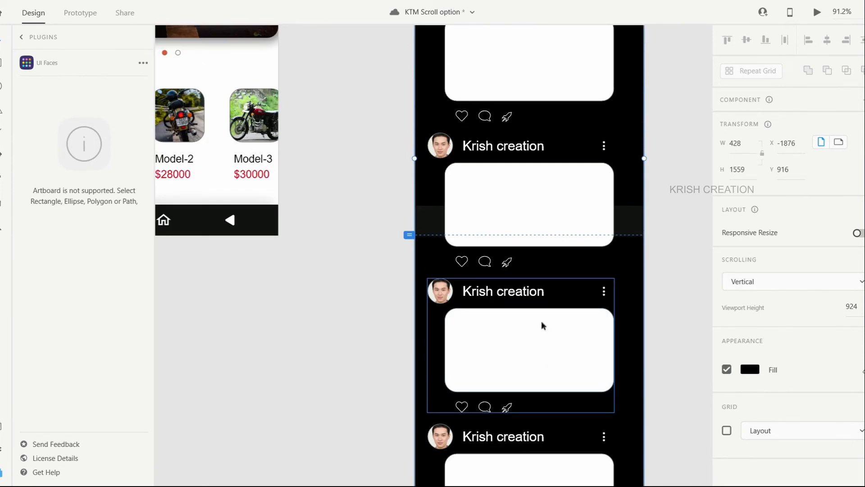
Bring the Scroll – 3 navigation bar to the front, above the posts.
click(630, 228)
right_click(630, 228)
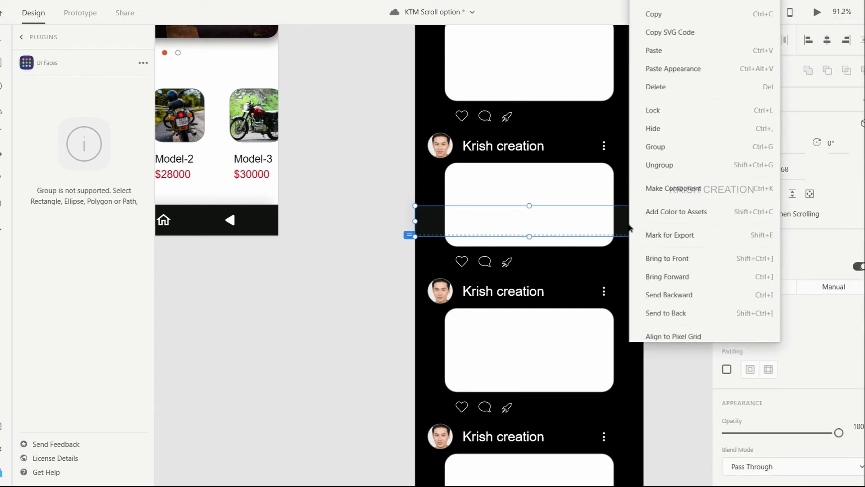
click(666, 256)
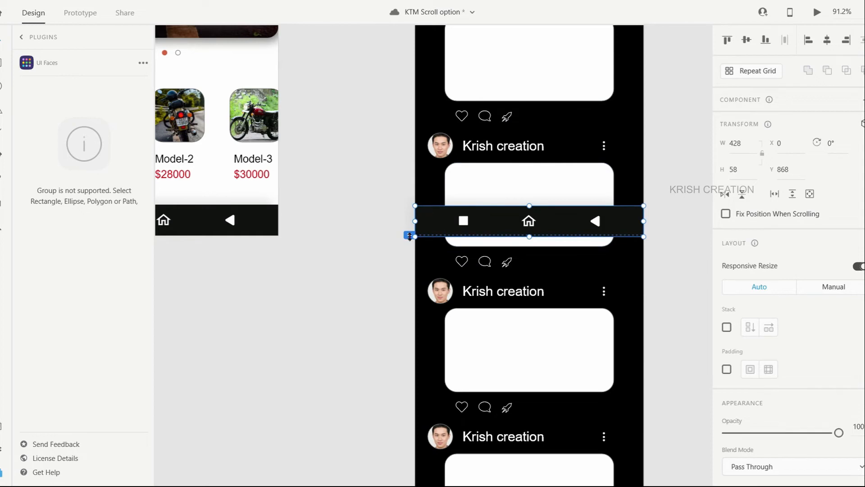
Lower the Scroll – 3 viewport boundary to a height of 928 and fix the navigation bar's position when scrolling.
mouse_move(405, 234)
mouse_down()
mouse_move(405, 213)
mouse_move(405, 236)
mouse_up()
click(726, 215)
scroll(628, 224, up, 5)
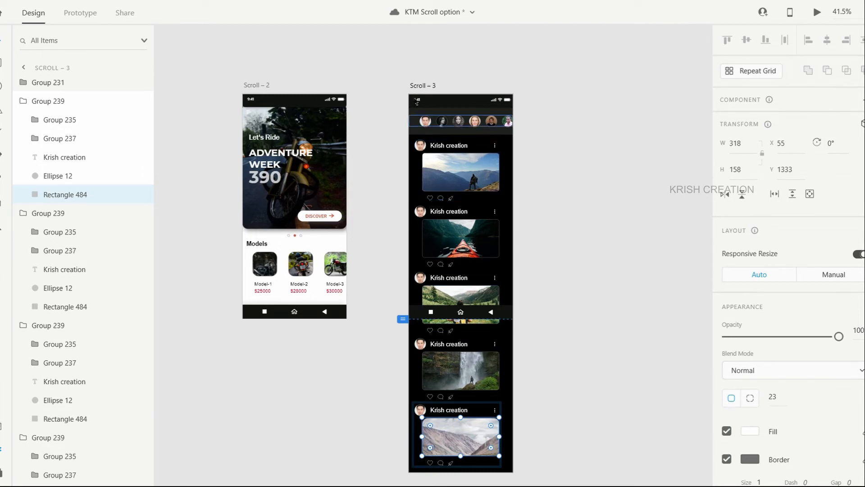
Open a preview of the Scroll – 3 artboard.
click(419, 85)
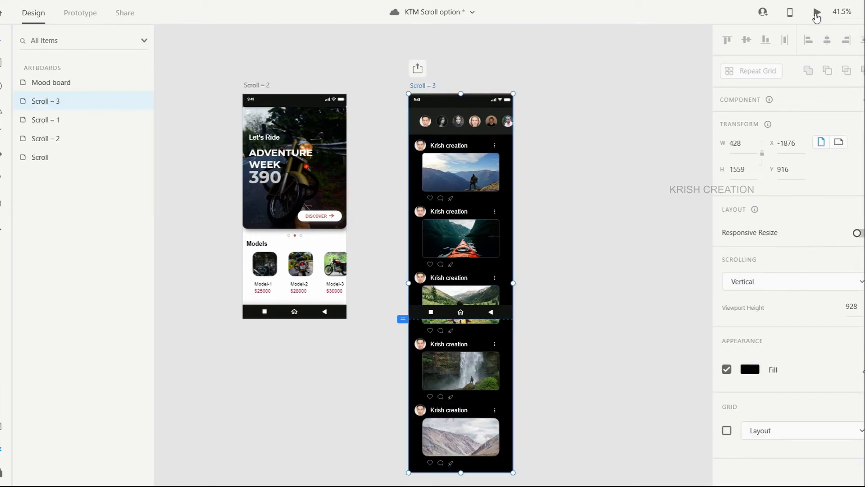
click(816, 12)
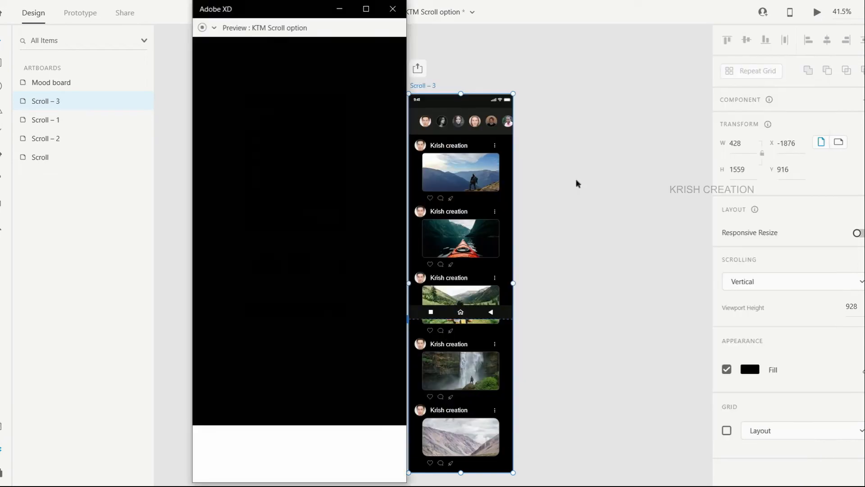
Enlarge the Scroll – 3 preview and test the horizontal scrolling of the avatar row and the vertical scrolling of the post feed.
click(366, 9)
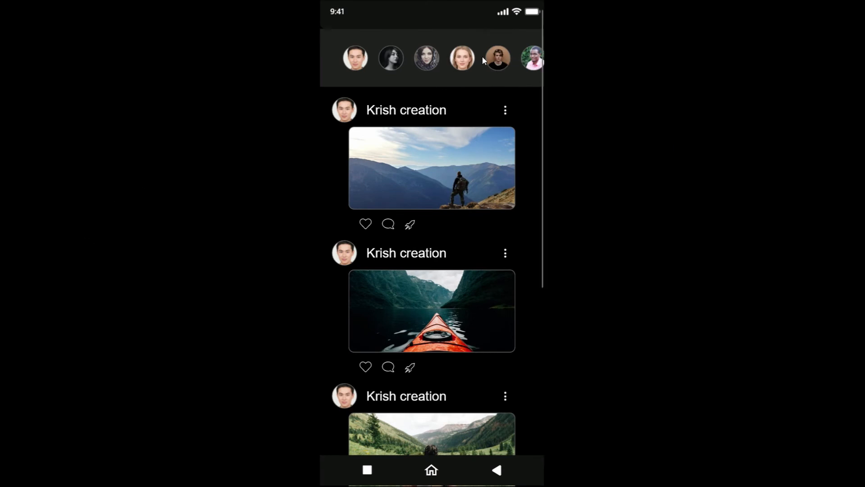
drag(502, 60, 401, 64)
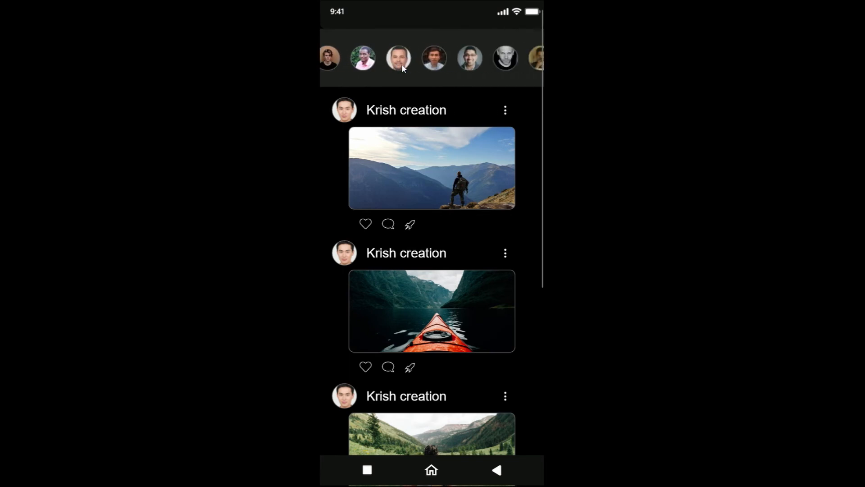
drag(501, 58, 402, 57)
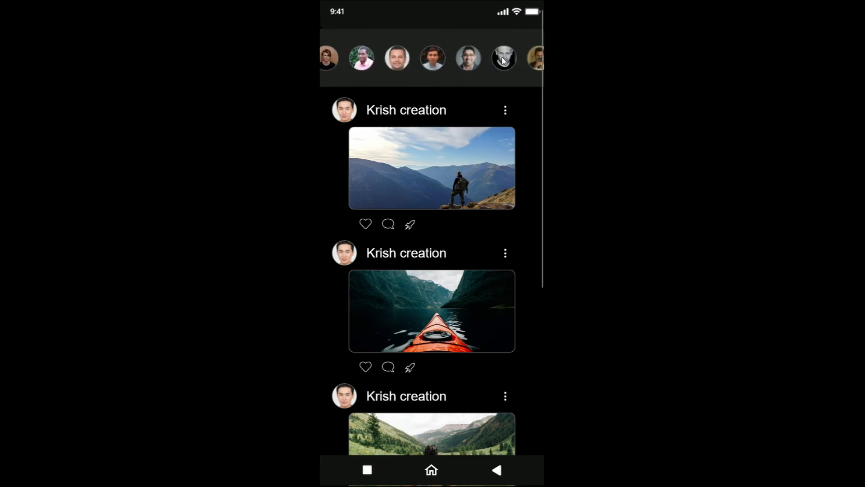
scroll(456, 180, down, 3)
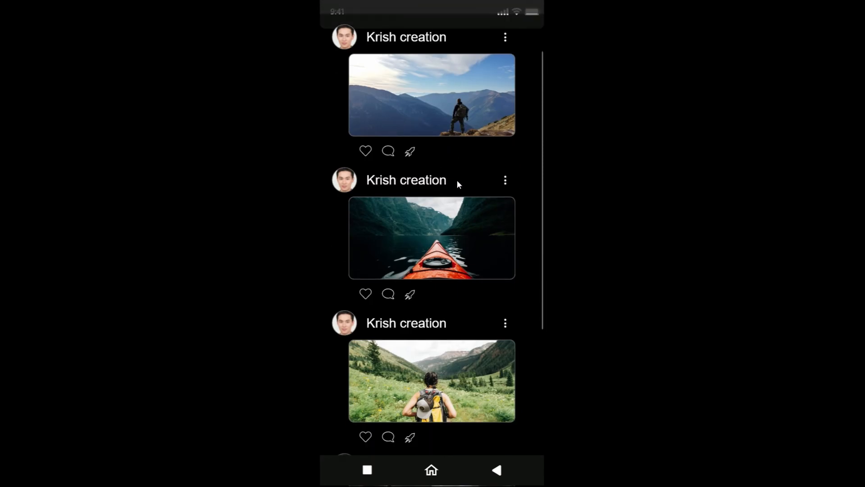
scroll(457, 179, down, 5)
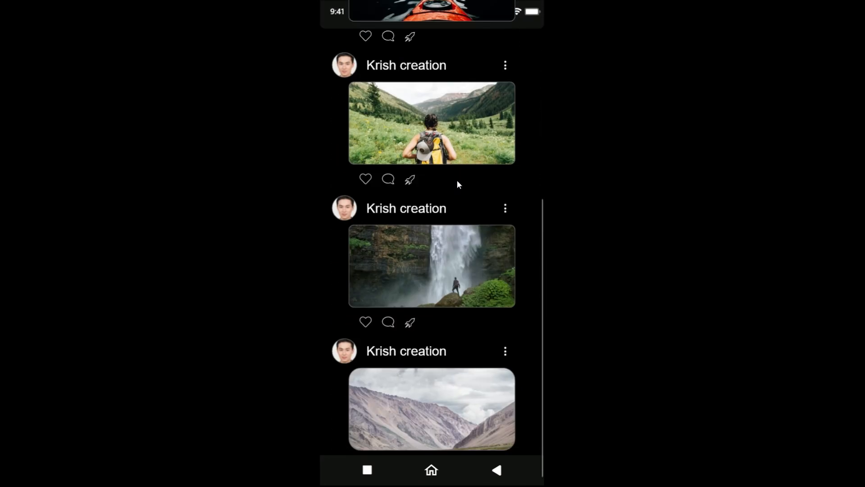
scroll(457, 180, up, 6)
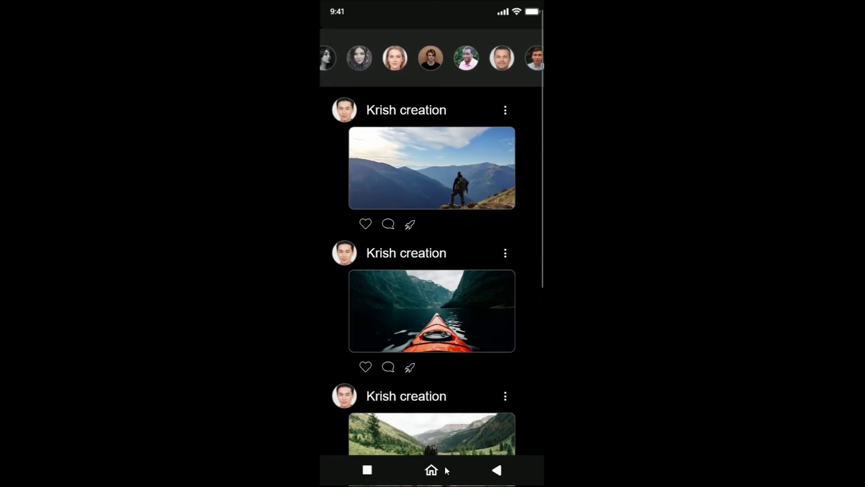
scroll(457, 472, down, 6)
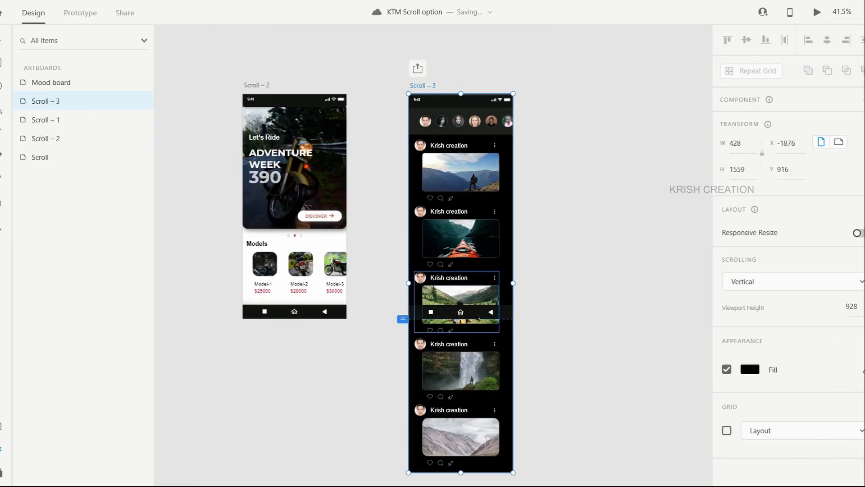
Duplicate the Scroll – 3 artboard and place the copy beside the original with a wider gap, at X about -1273.
click(478, 317)
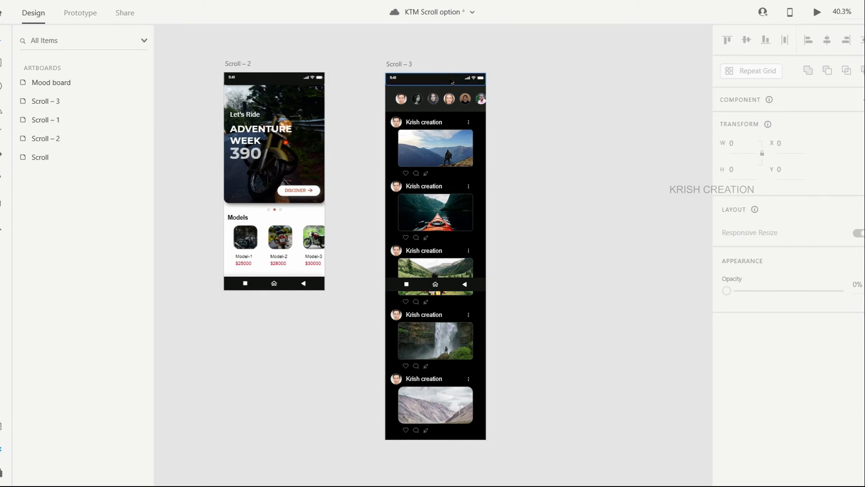
key(ctrl+v)
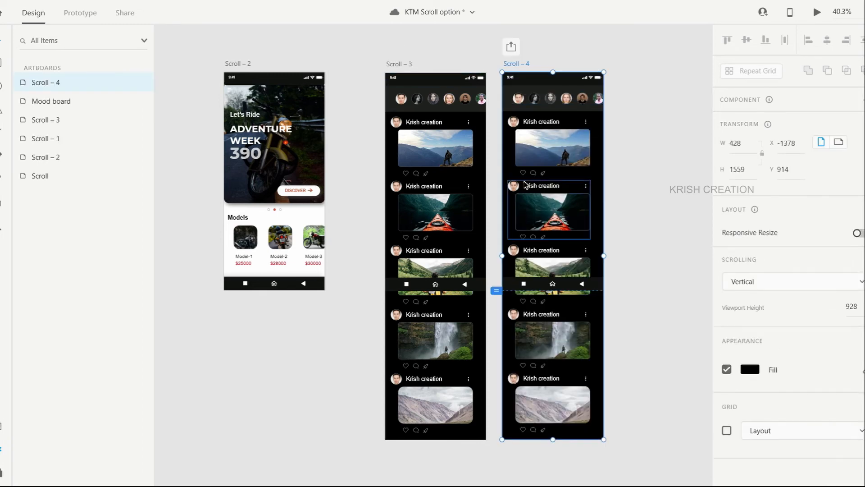
drag(513, 66, 539, 67)
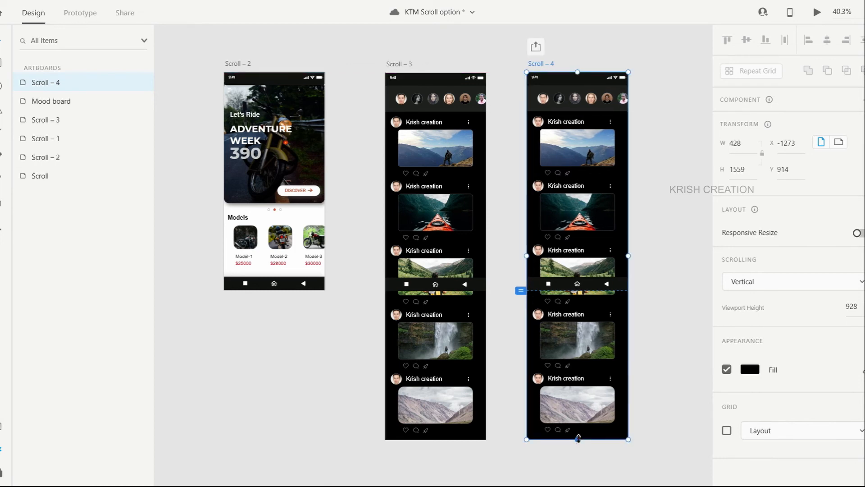
Turn the five posts on the Scroll – 4 artboard into one vertical scroll group.
click(576, 158)
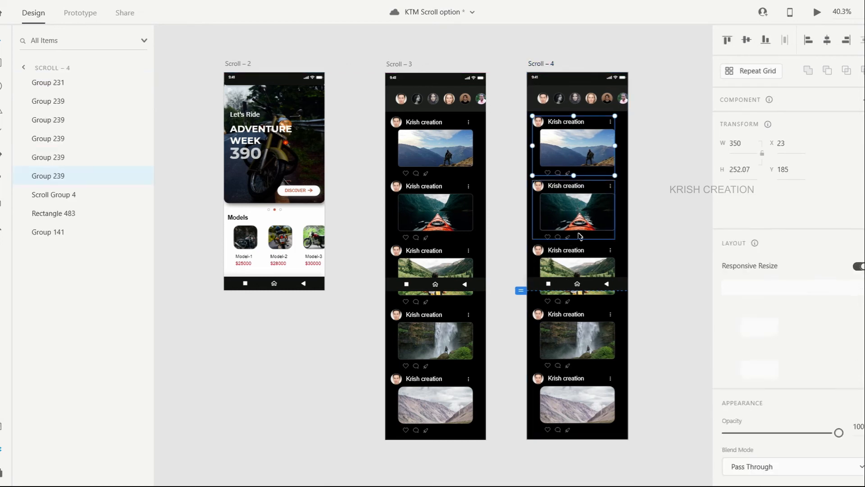
shift+click(579, 225)
shift+click(580, 268)
shift+click(582, 335)
shift+click(577, 393)
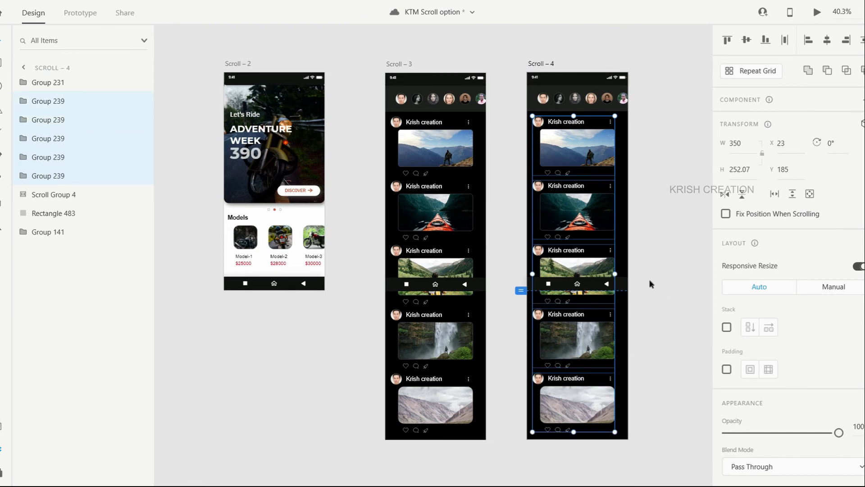
click(793, 194)
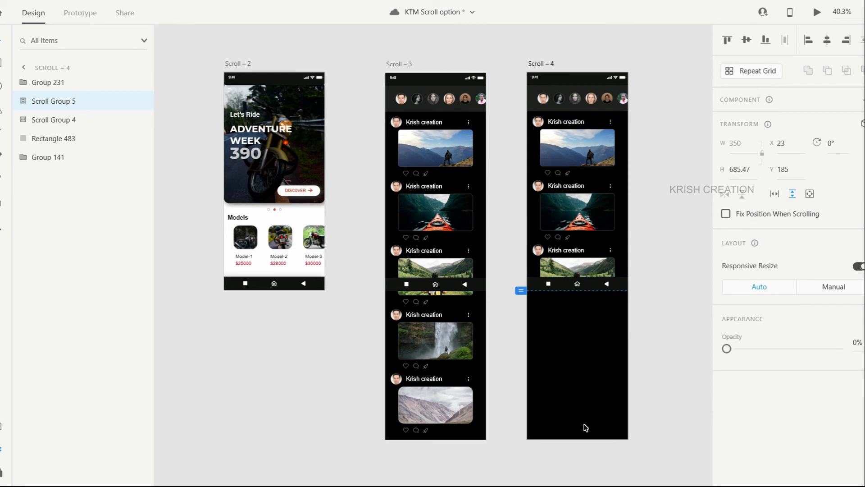
Shorten the Scroll – 4 artboard to a height of 926 and inspect the post scroll group's lower edge at the navigation bar.
click(579, 436)
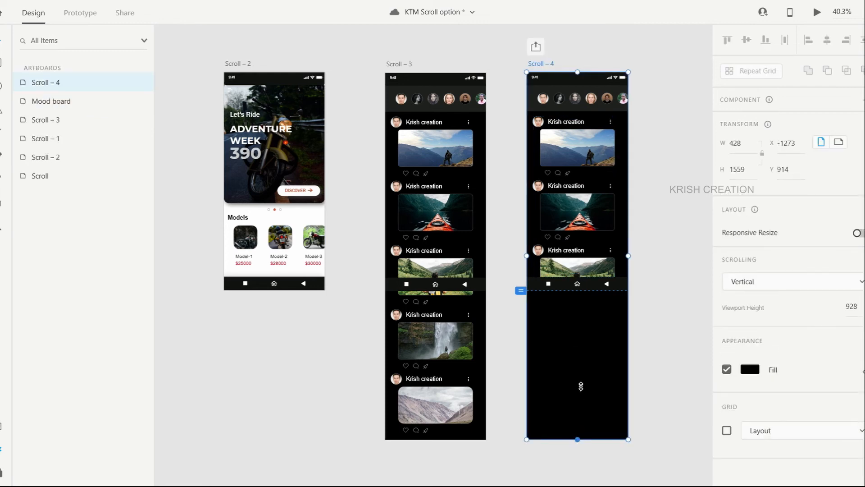
drag(581, 386, 576, 290)
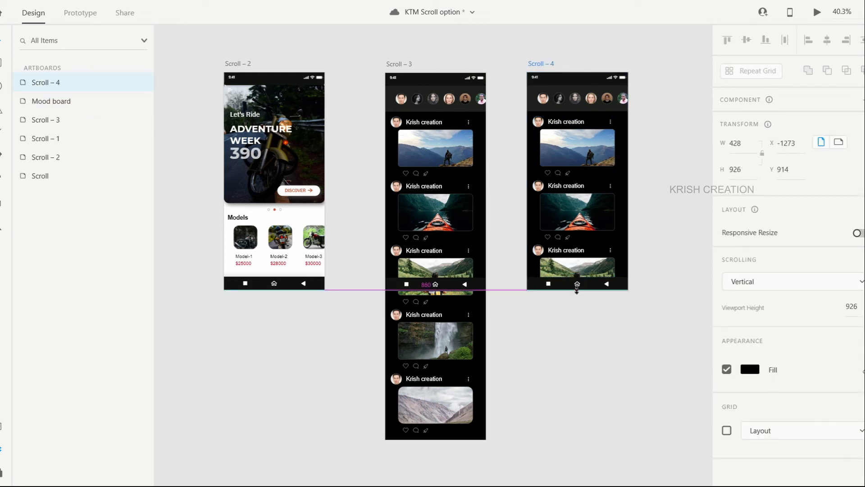
scroll(576, 265, up, 5)
click(577, 265)
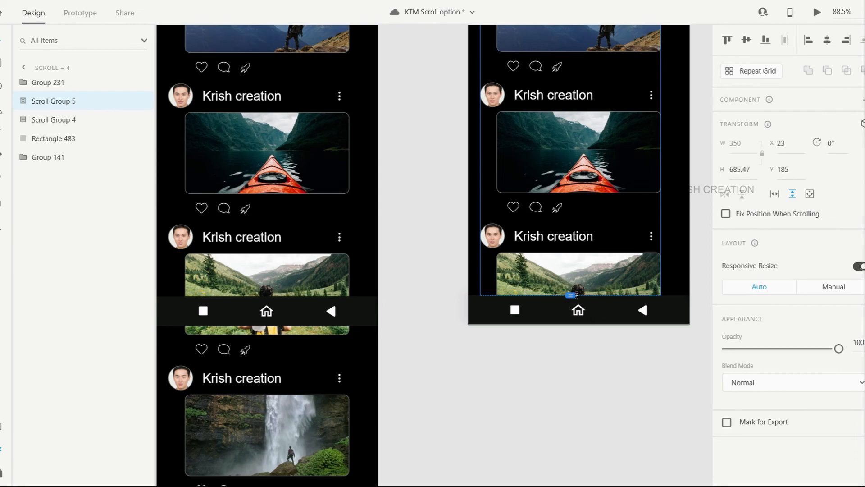
scroll(588, 193, down, 3)
scroll(587, 194, down, 2)
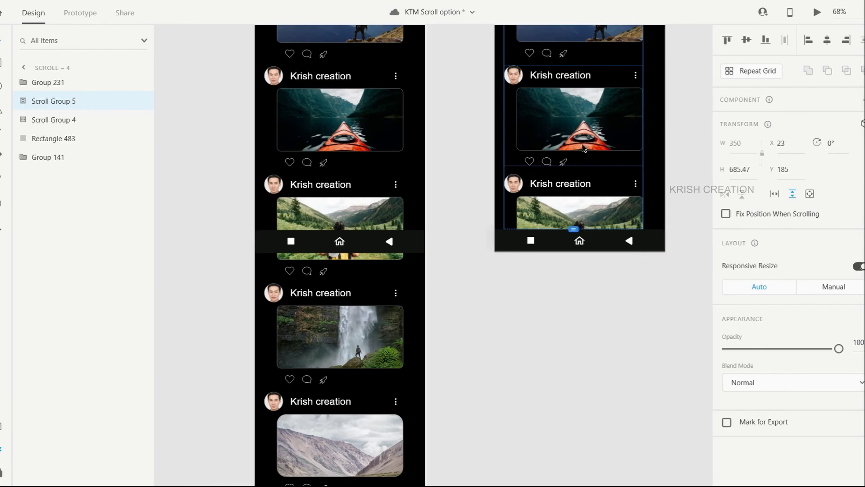
scroll(591, 130, up, 4)
scroll(585, 88, down, 1)
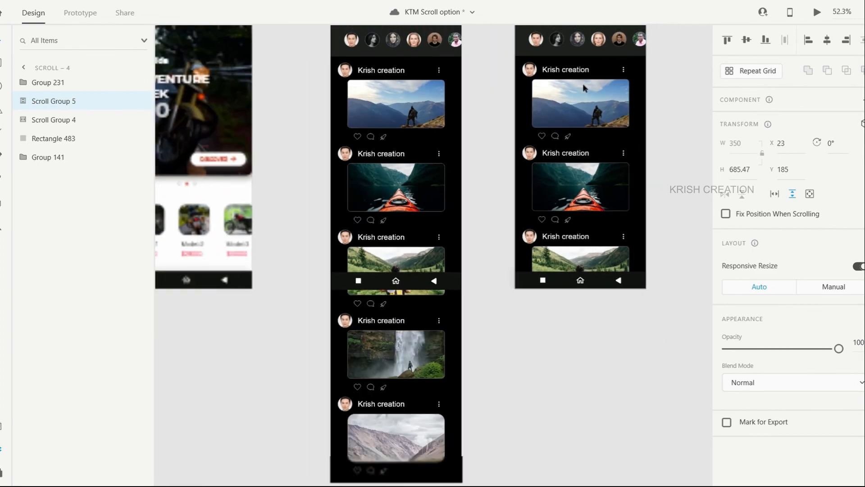
Preview the Scroll – 4 artboard and test the vertical scrolling of the posts between the avatar row and the navigation bar.
click(529, 67)
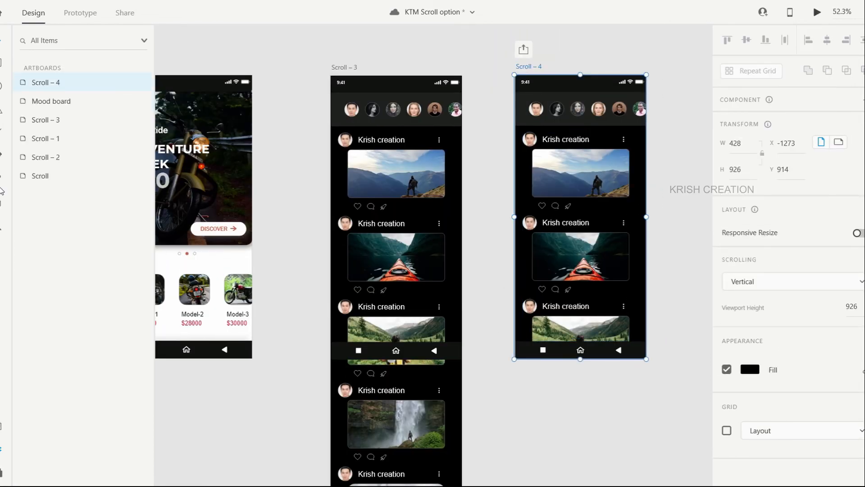
click(817, 11)
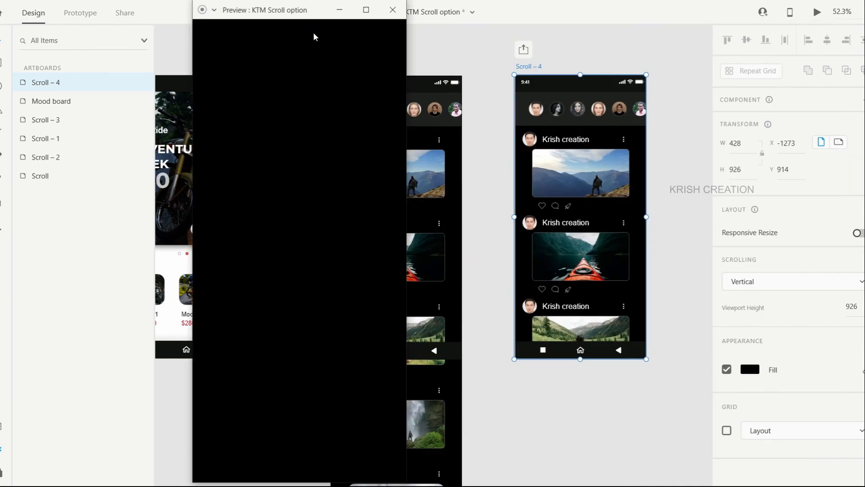
scroll(334, 229, down, 5)
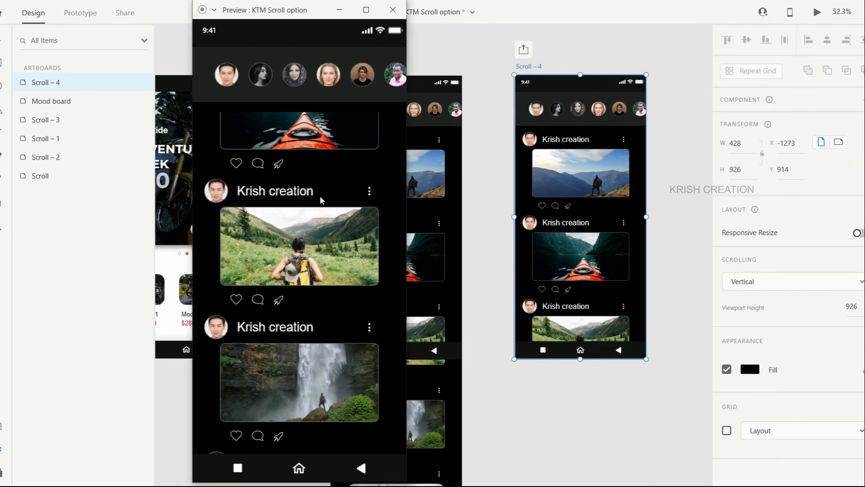
scroll(294, 444, down, 3)
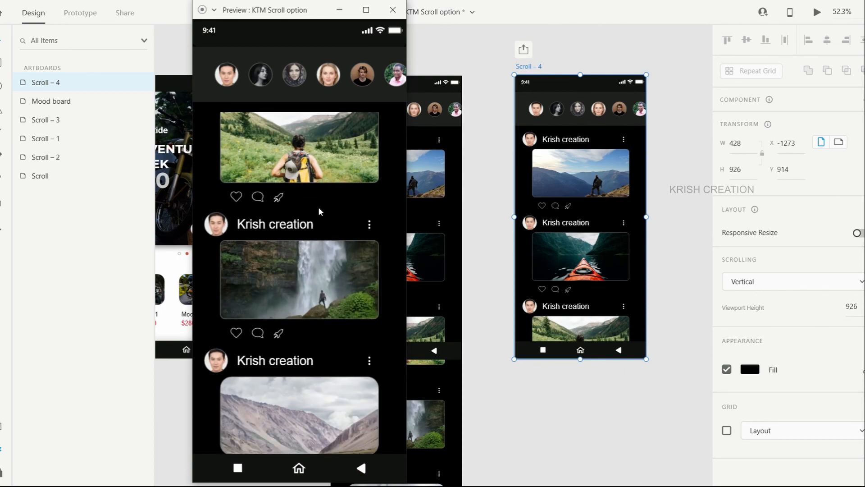
scroll(319, 212, down, 1)
scroll(317, 220, up, 5)
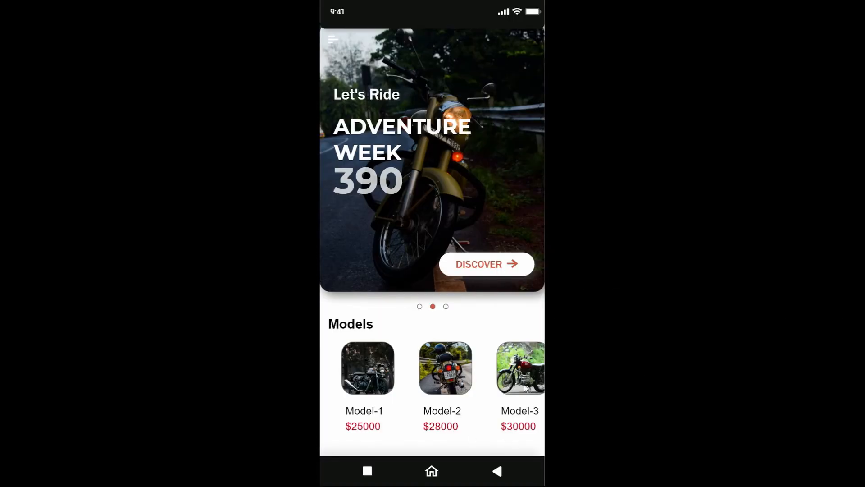
Test the horizontal scrolling of the model cards in the Scroll – 2 preview.
drag(525, 387, 548, 388)
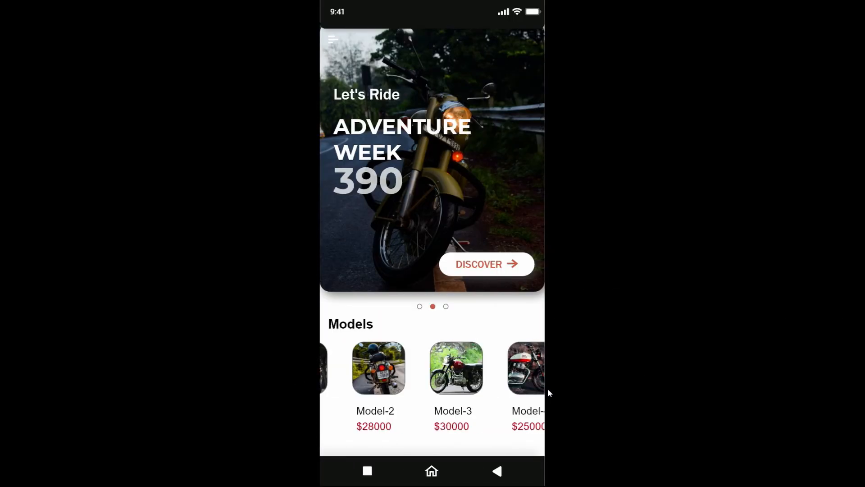